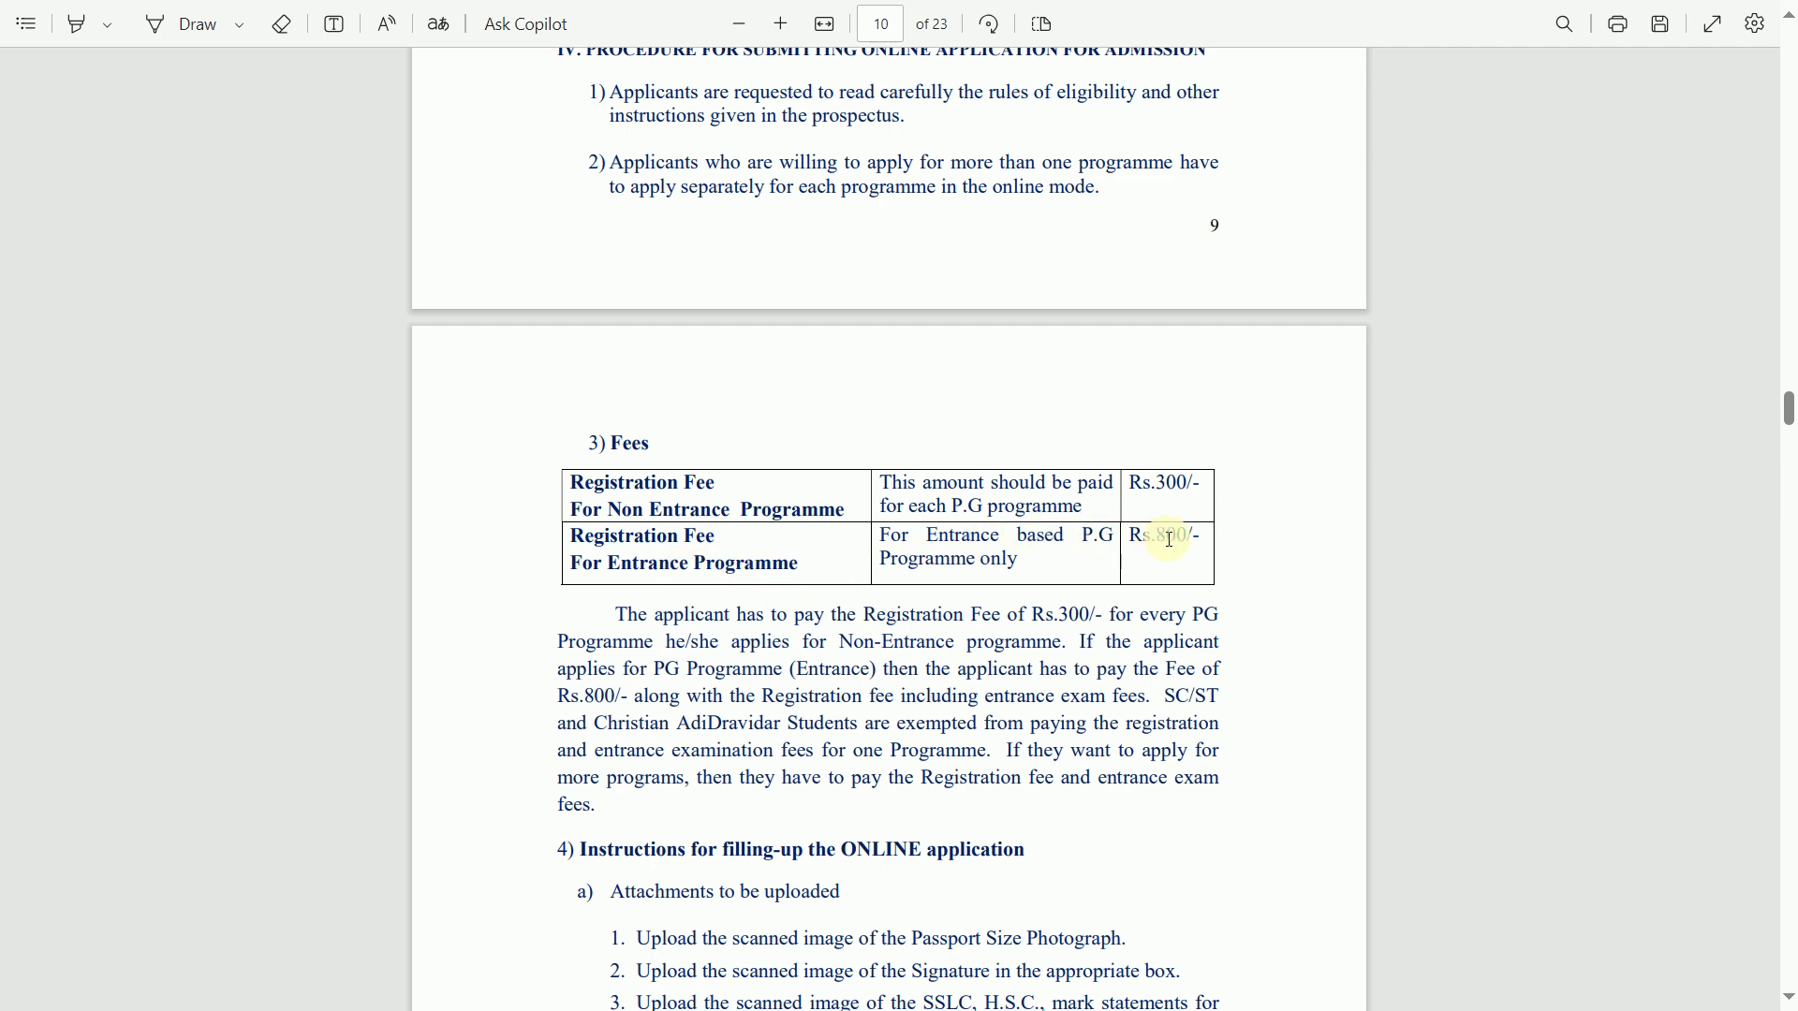
- Review the prospectus sections on registration fees, online application instructions, selection procedure and entrance exam centres
{"action": "scroll", "coordinate": [1175, 560], "scroll_direction": "down", "scroll_amount": 3}
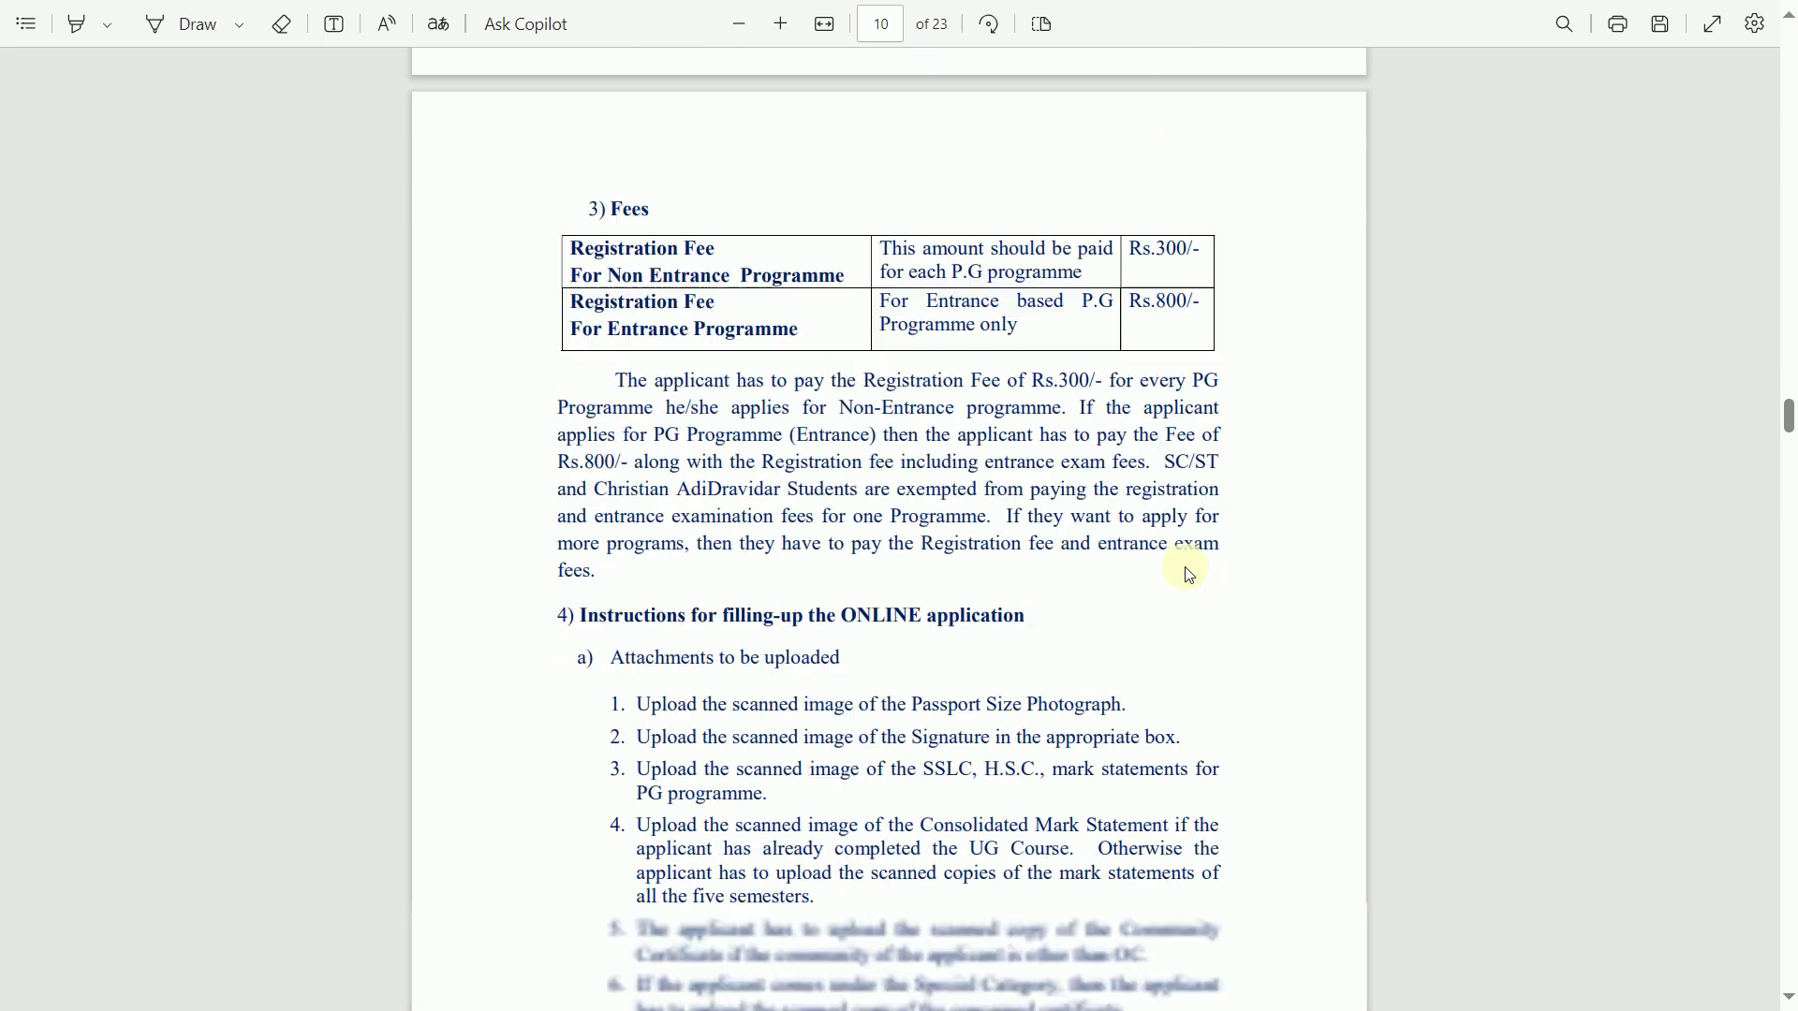
{"action": "scroll", "coordinate": [804, 538], "scroll_direction": "down", "scroll_amount": 2}
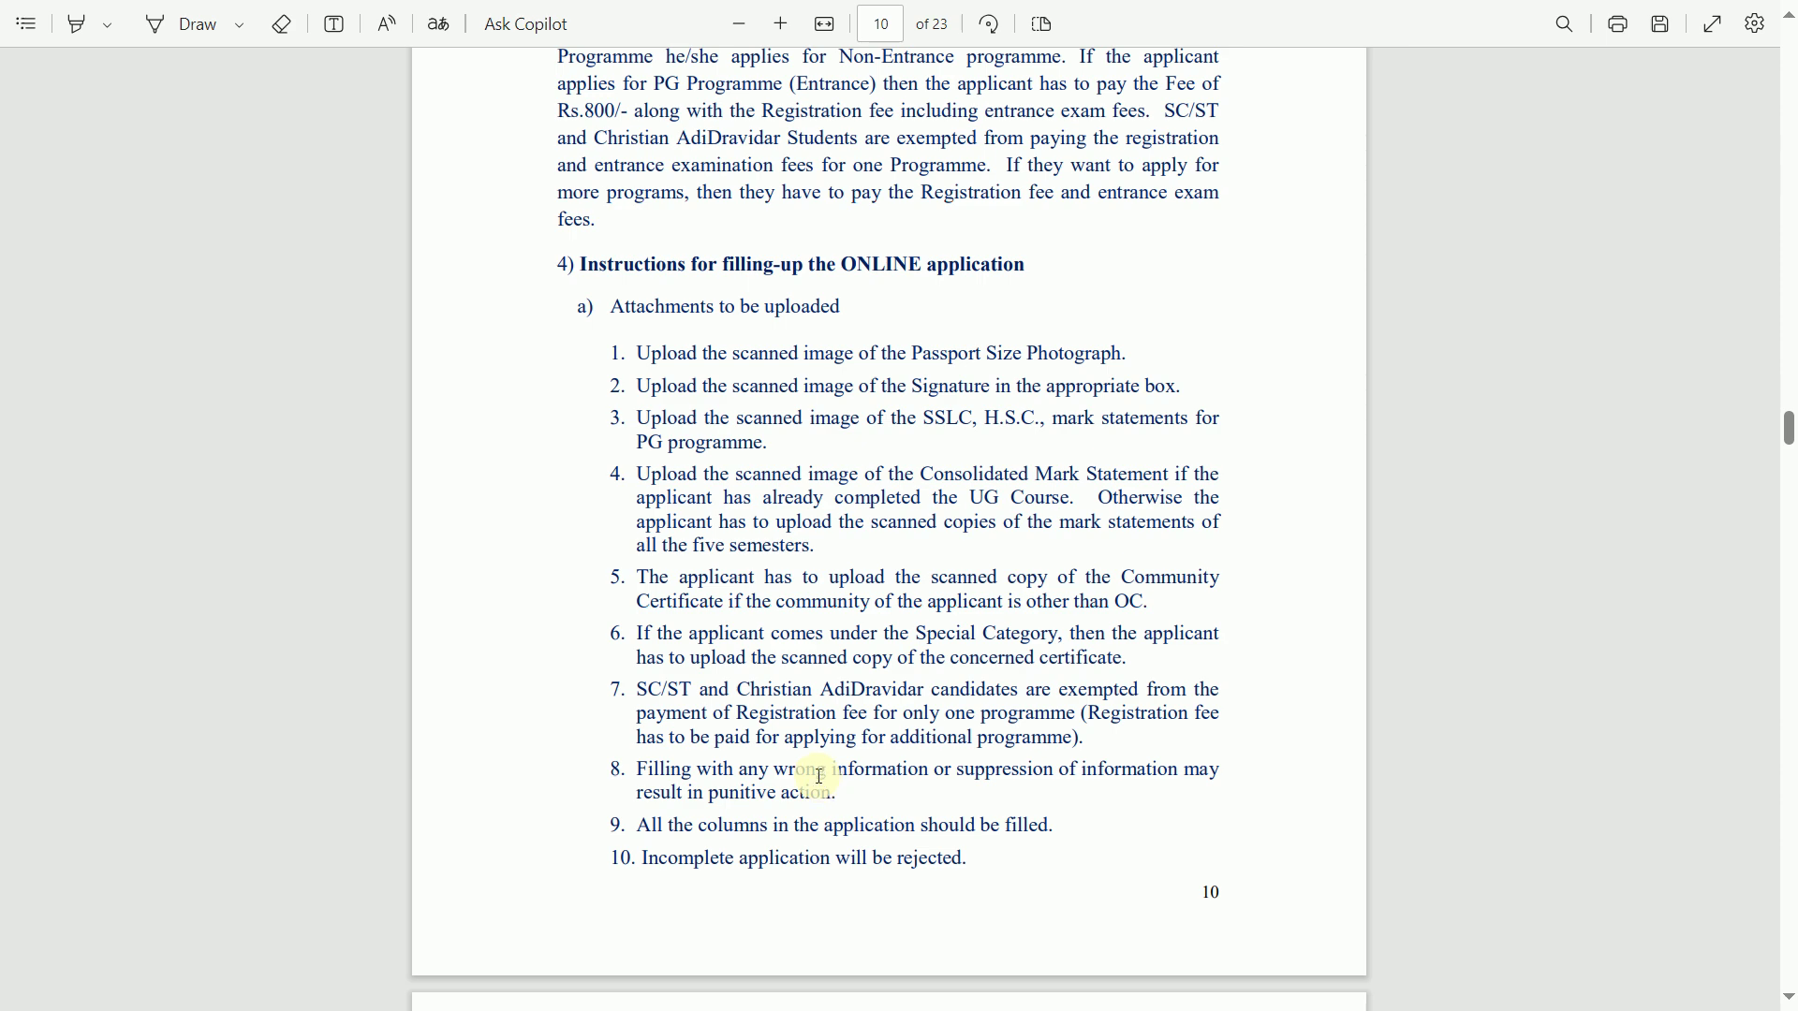
{"action": "scroll", "coordinate": [874, 727], "scroll_direction": "down", "scroll_amount": 5}
{"action": "scroll", "coordinate": [878, 724], "scroll_direction": "down", "scroll_amount": 8}
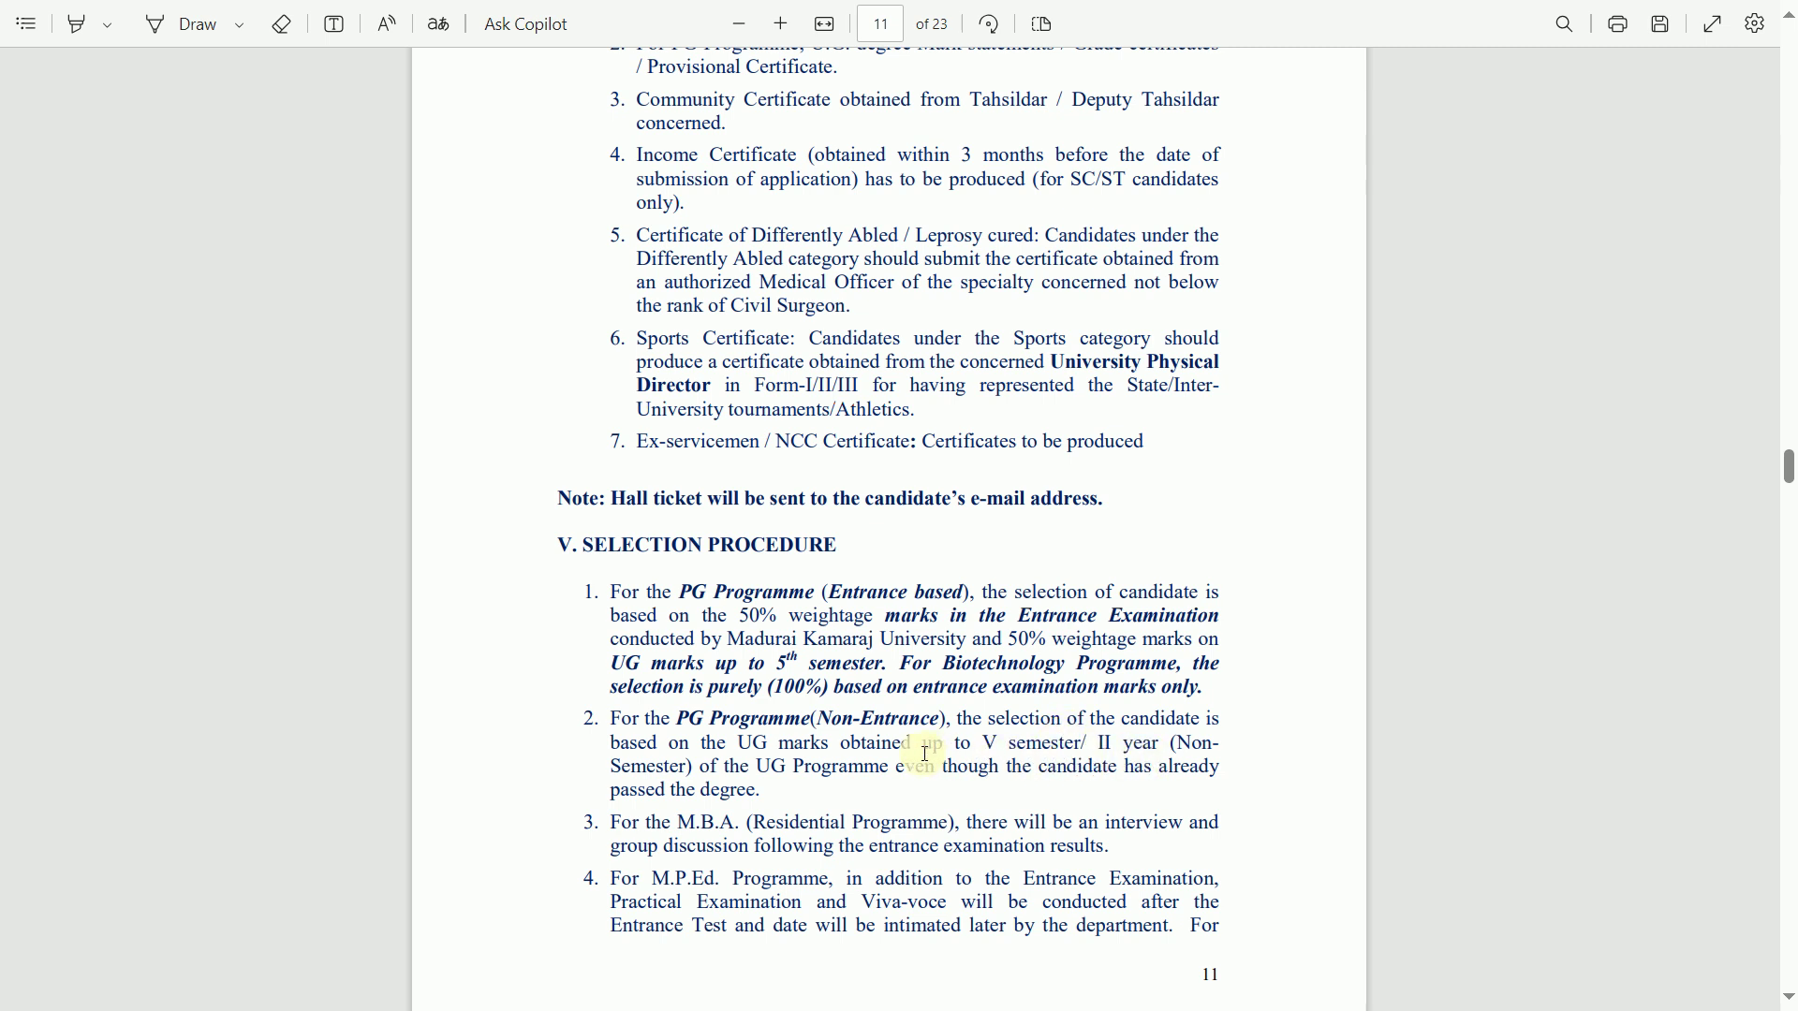
{"action": "scroll", "coordinate": [944, 750], "scroll_direction": "down", "scroll_amount": 7}
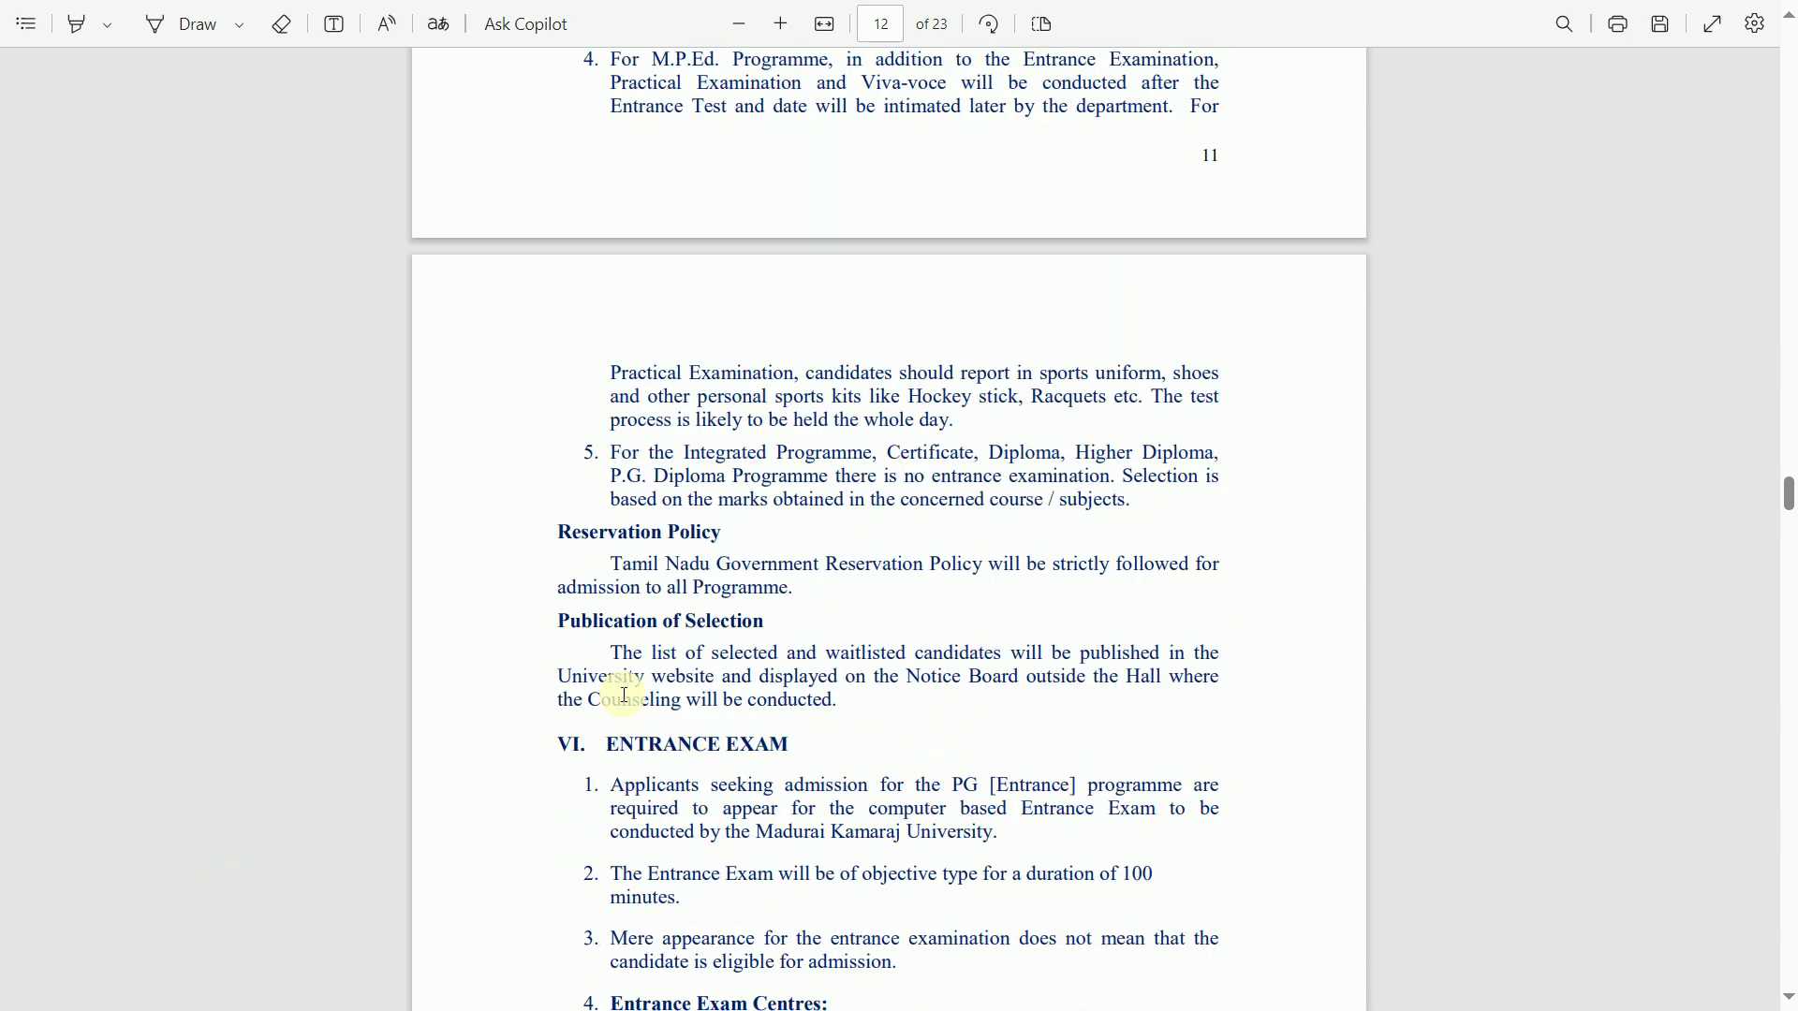
{"action": "scroll", "coordinate": [759, 750], "scroll_direction": "down", "scroll_amount": 1}
{"action": "scroll", "coordinate": [758, 749], "scroll_direction": "down", "scroll_amount": 2}
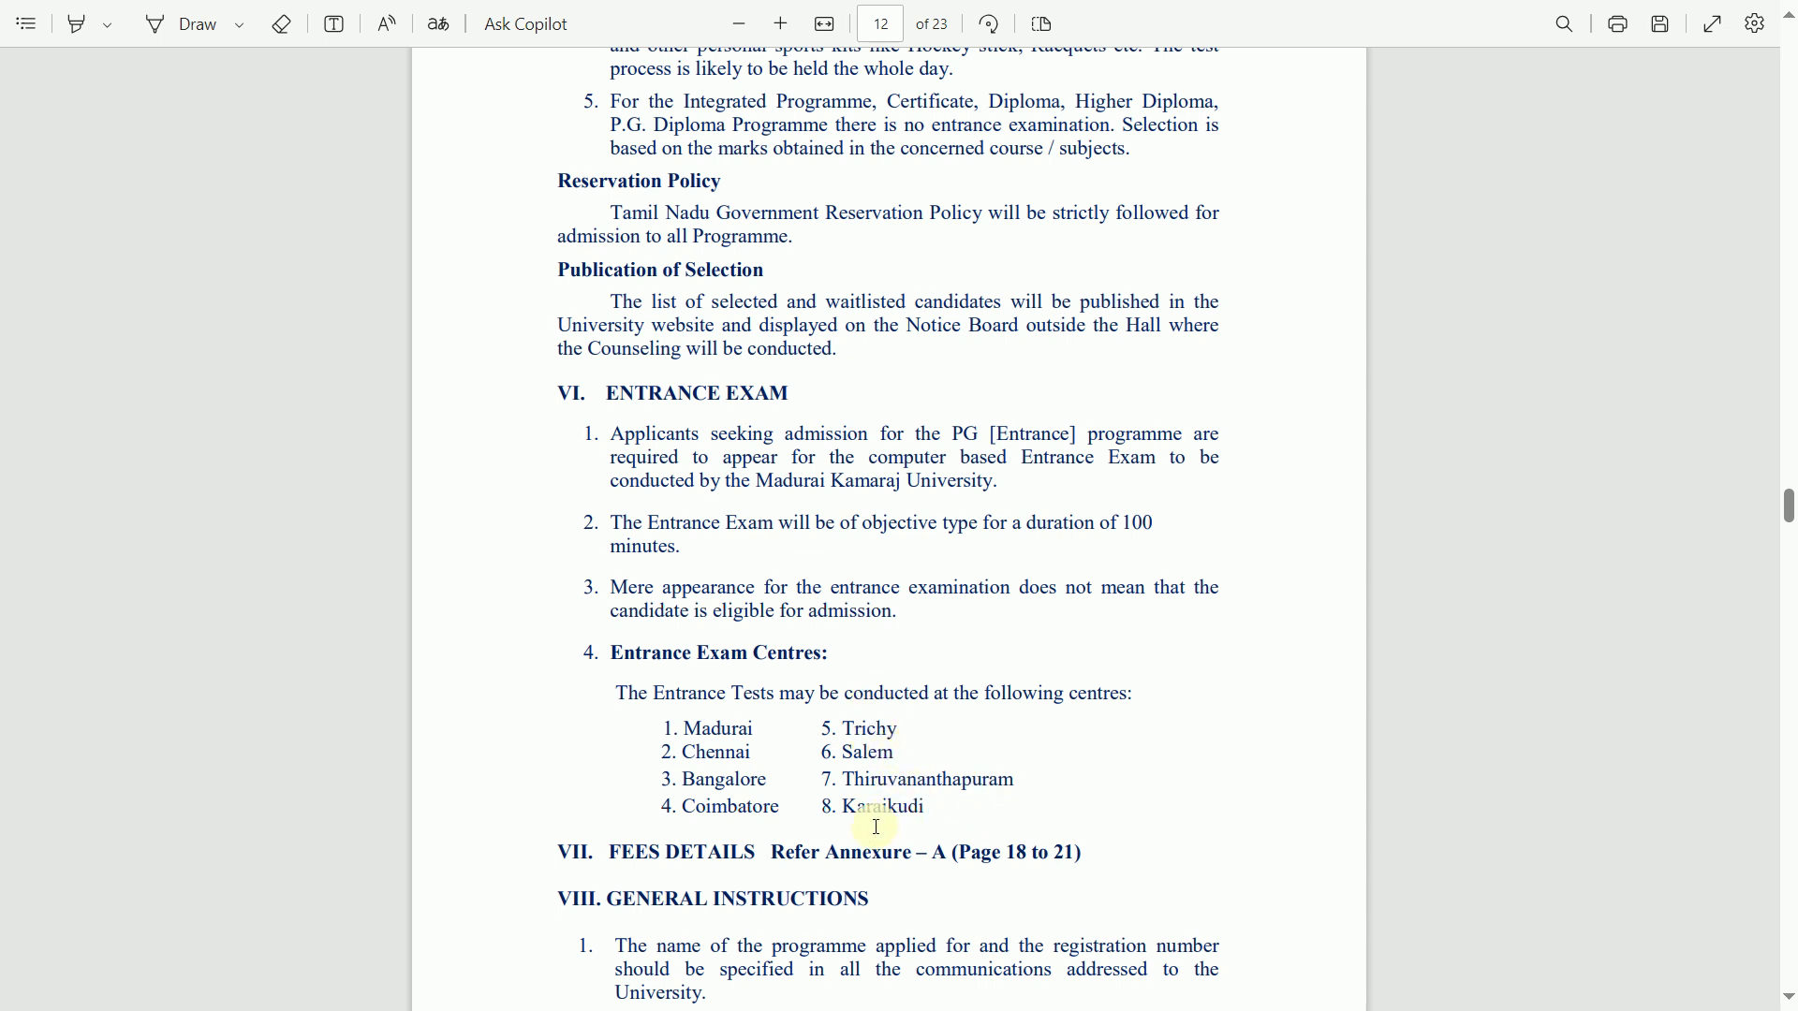
{"action": "scroll", "coordinate": [974, 857], "scroll_direction": "down", "scroll_amount": 1}
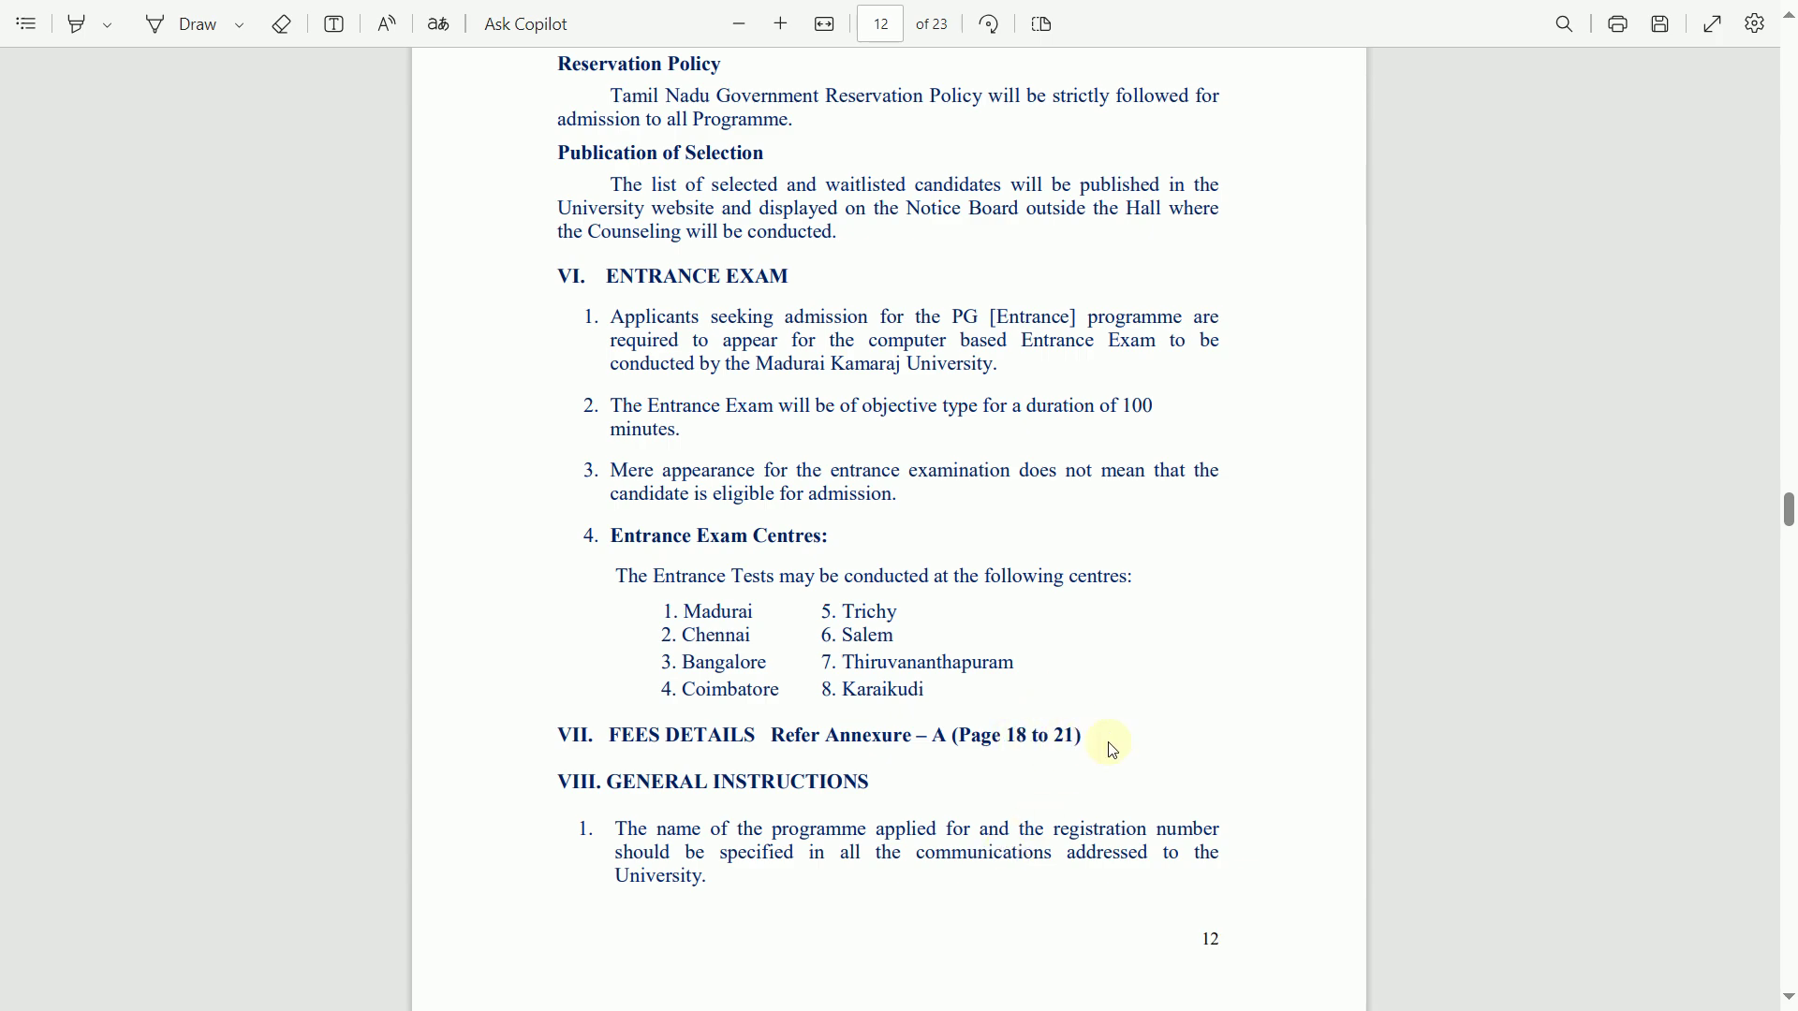
- Read the prospectus pages on required original certificates, important dates, fee refunds and the PG dates to remember
{"action": "scroll", "coordinate": [1108, 742], "scroll_direction": "down", "scroll_amount": 9}
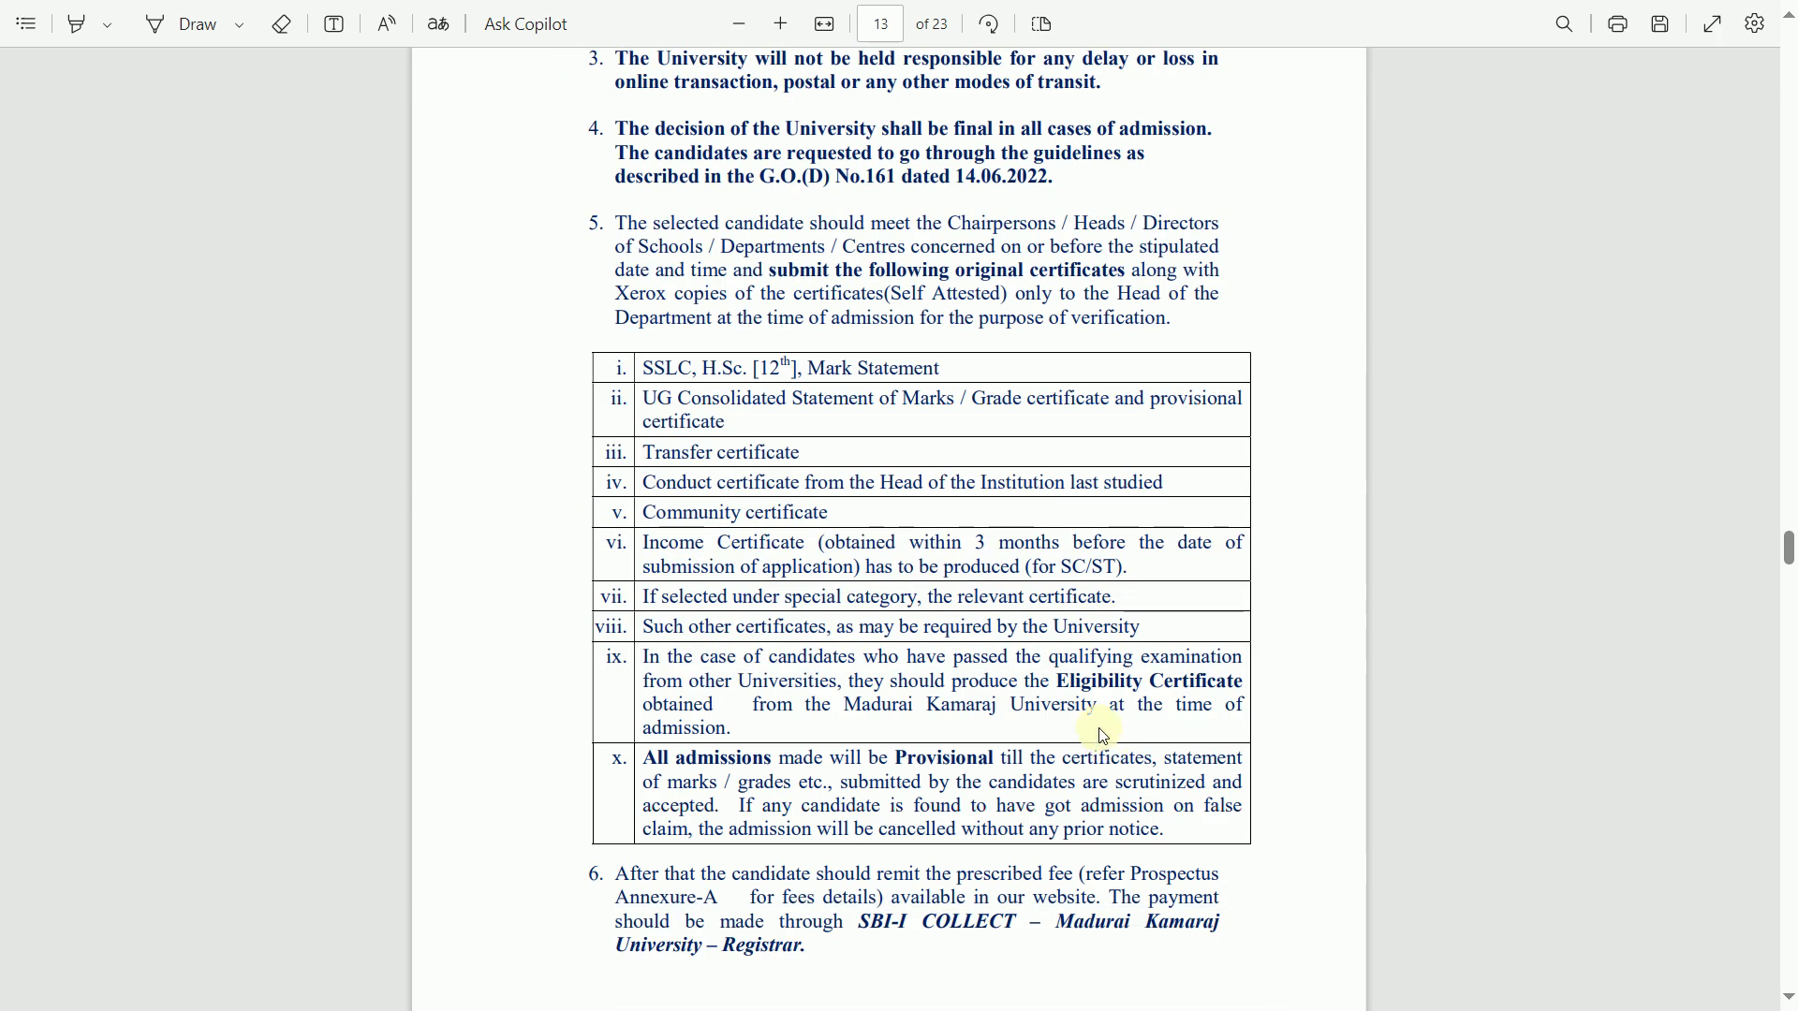
{"action": "scroll", "coordinate": [1107, 742], "scroll_direction": "down", "scroll_amount": 20}
{"action": "scroll", "coordinate": [1100, 718], "scroll_direction": "down", "scroll_amount": 3}
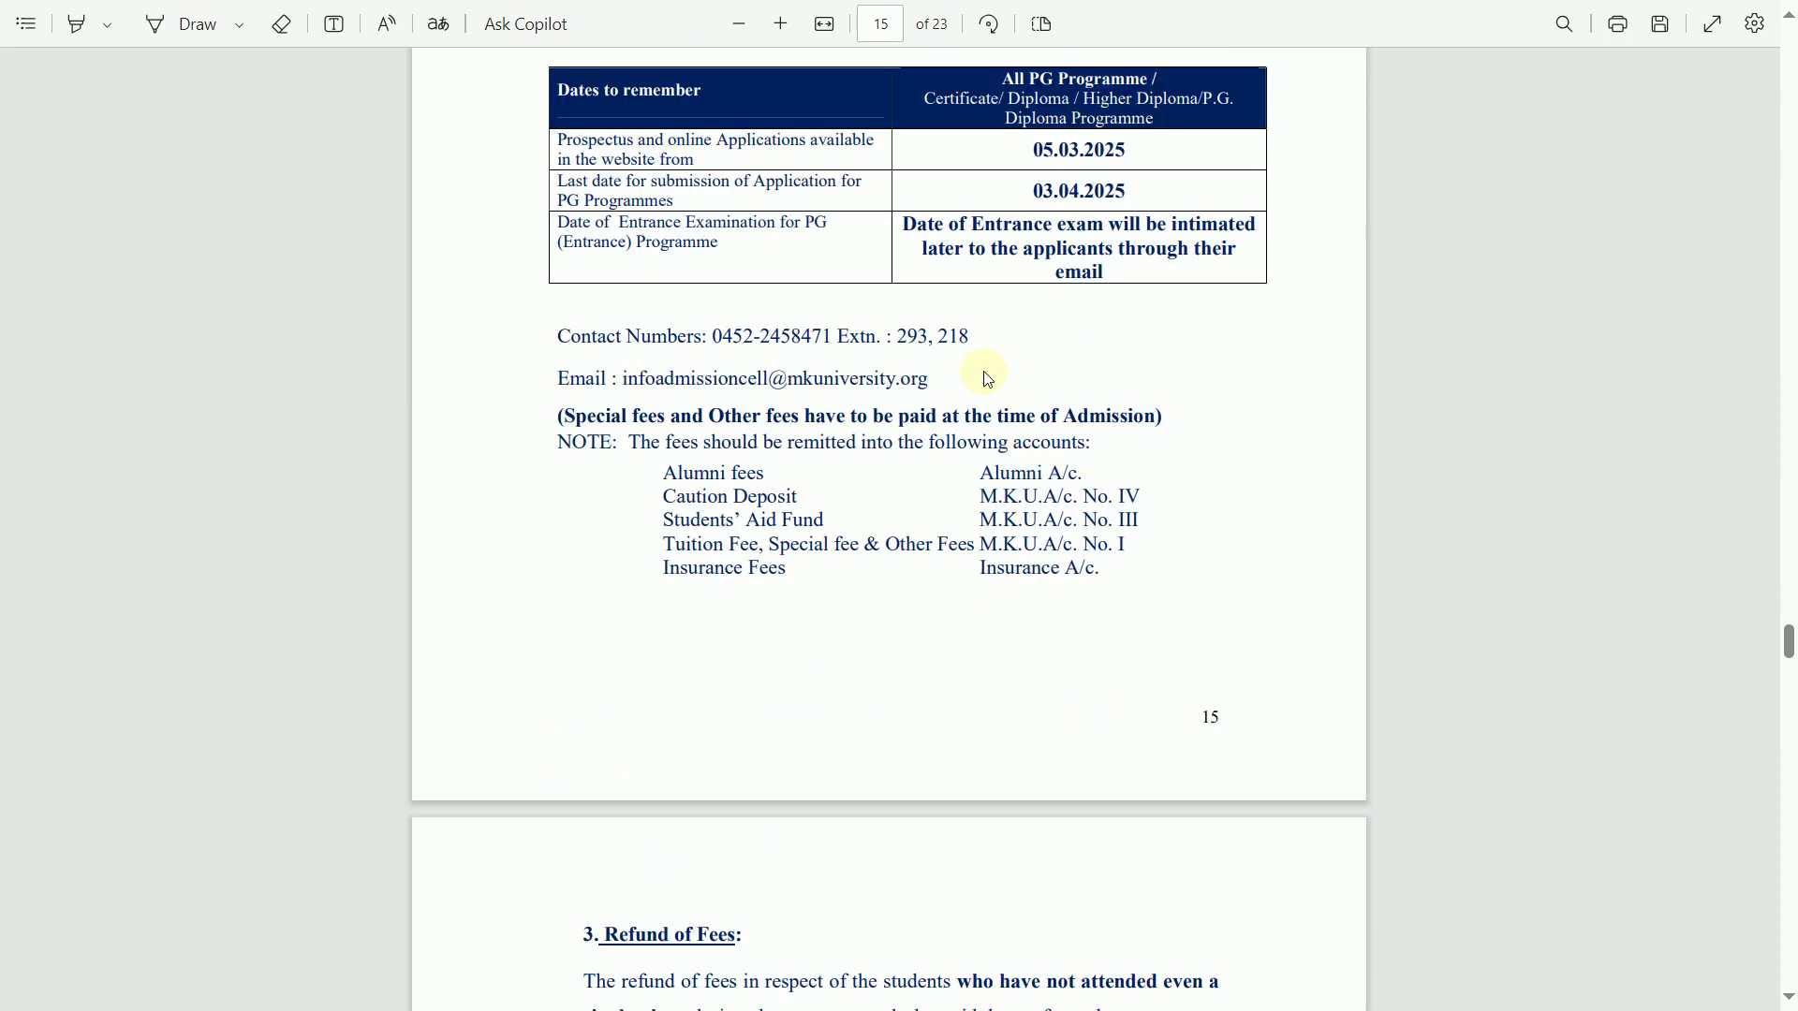
{"action": "scroll", "coordinate": [1073, 617], "scroll_direction": "up", "scroll_amount": 2}
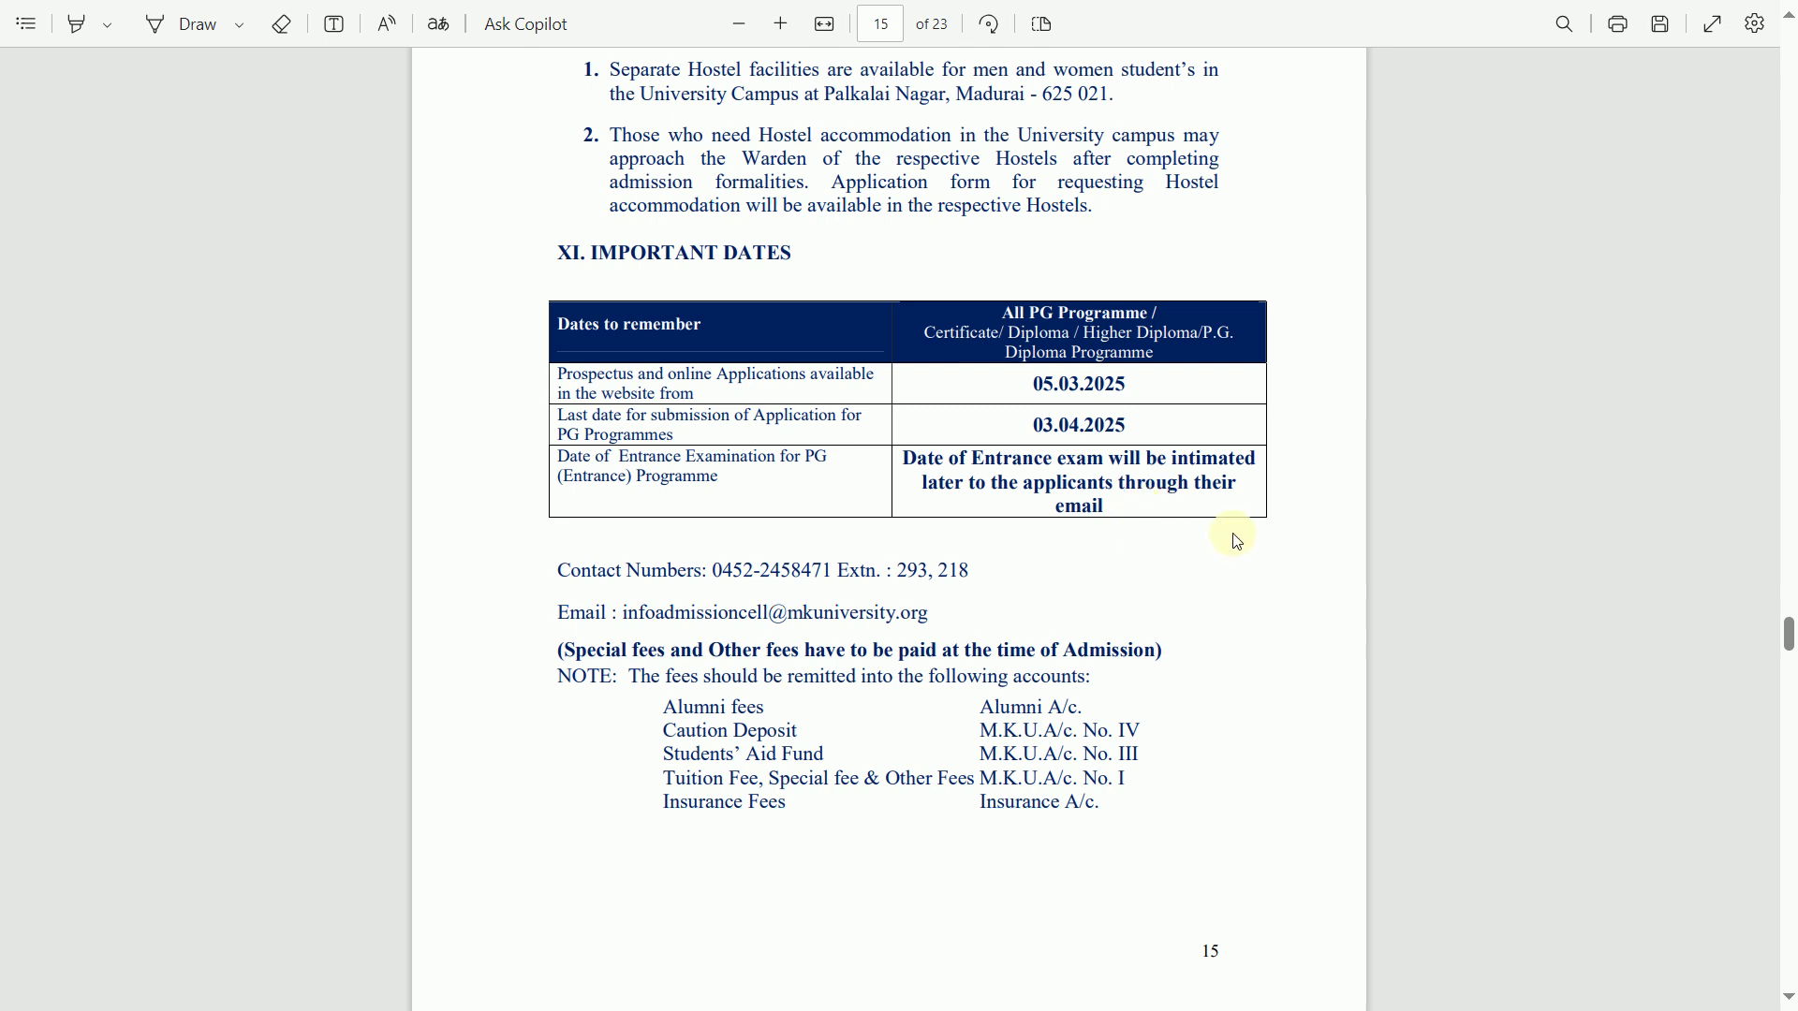
{"action": "scroll", "coordinate": [1236, 536], "scroll_direction": "down", "scroll_amount": 10}
{"action": "scroll", "coordinate": [1236, 535], "scroll_direction": "up", "scroll_amount": 5}
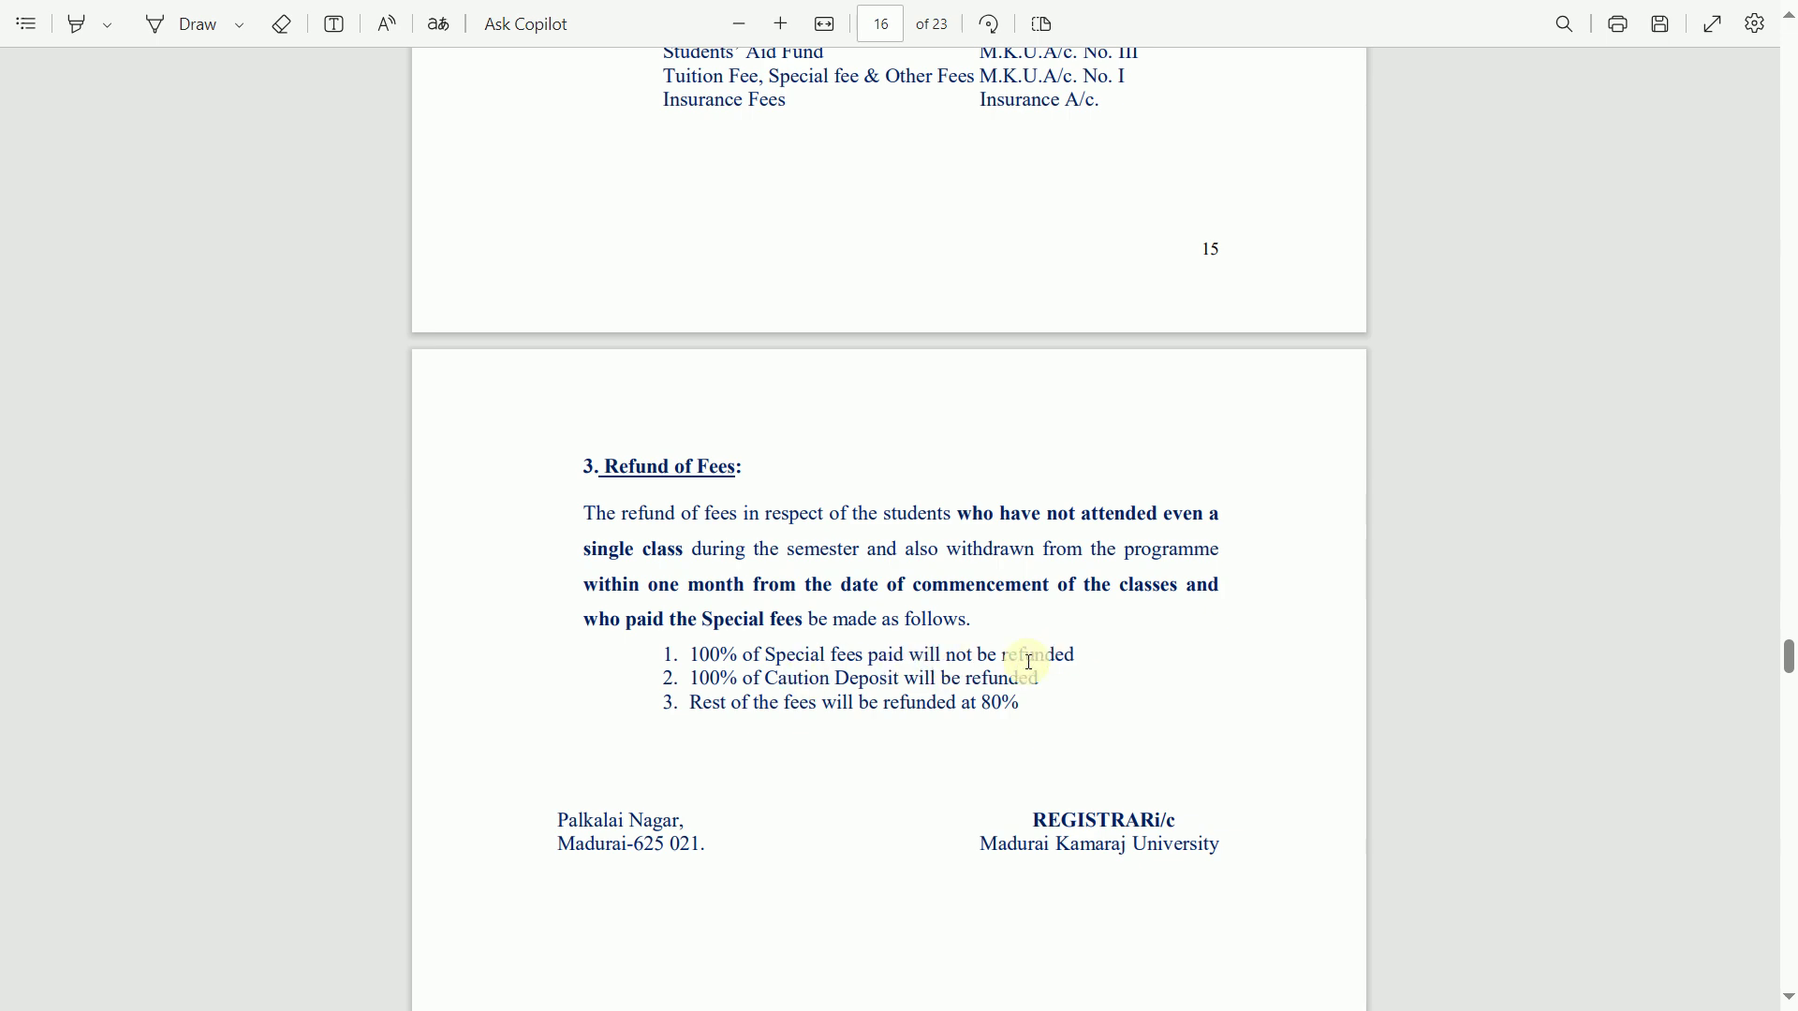
{"action": "scroll", "coordinate": [1030, 664], "scroll_direction": "down", "scroll_amount": 15}
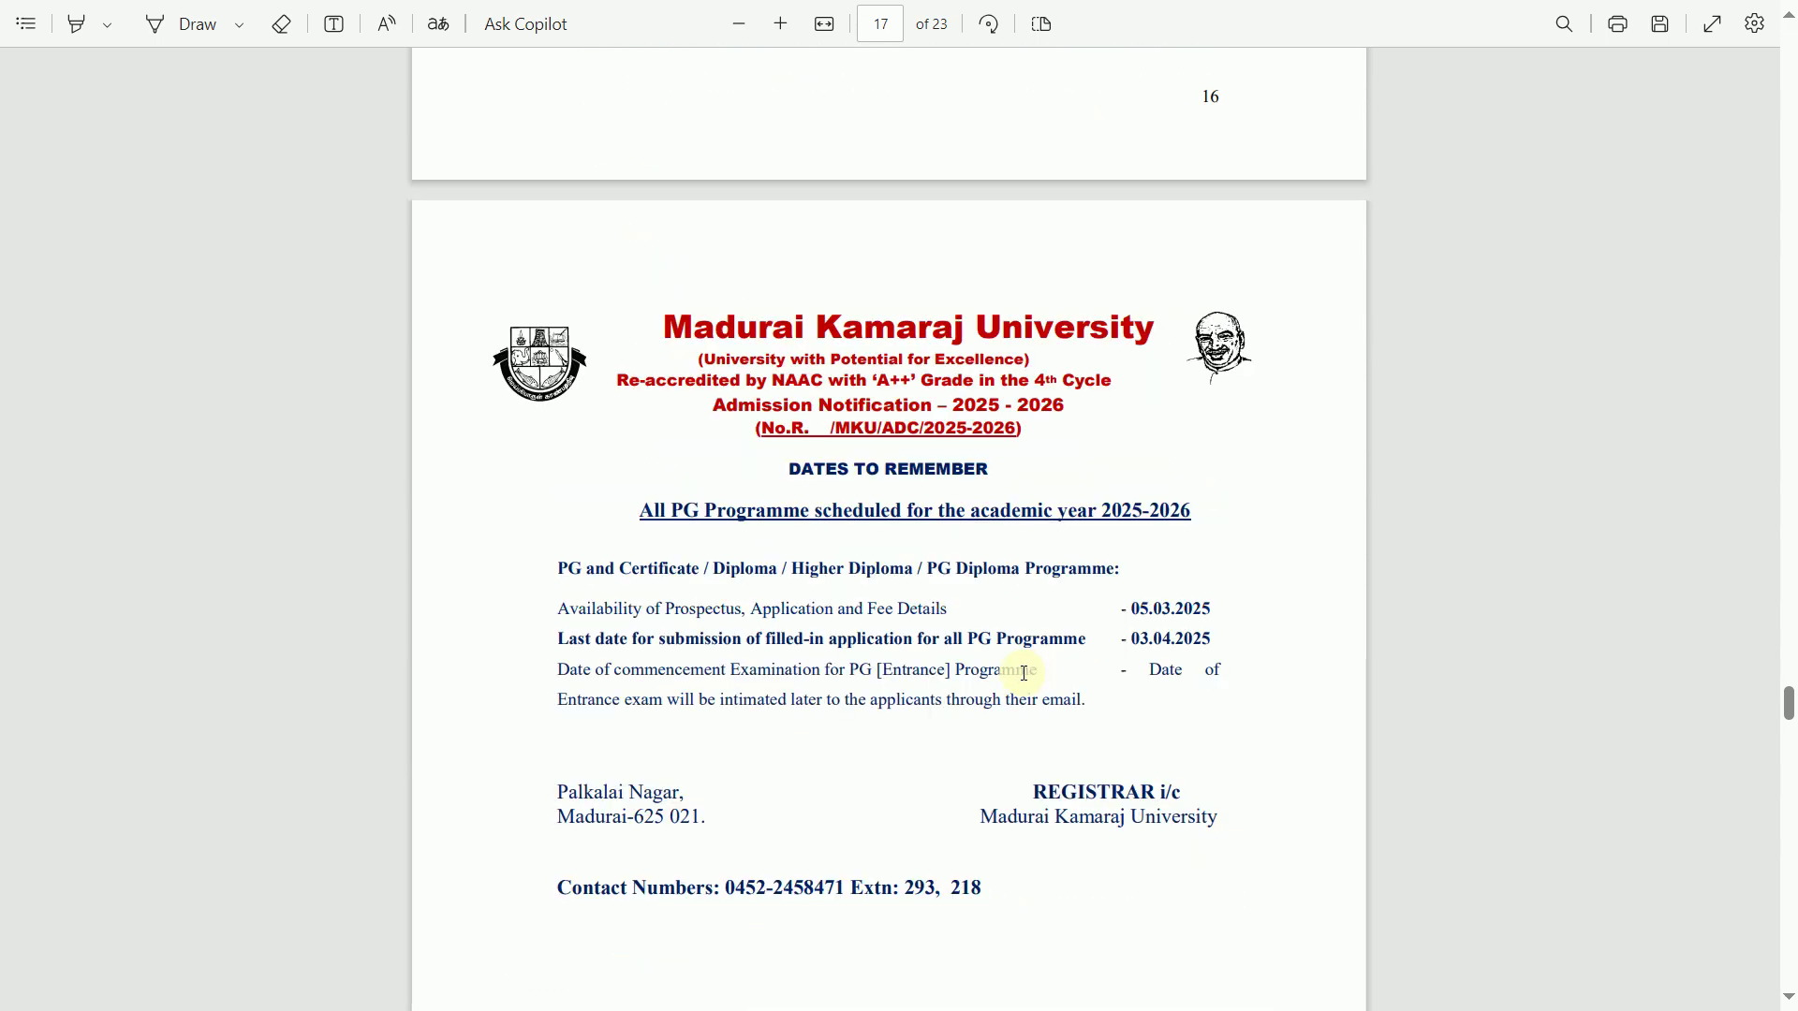
- Examine the Annexure A fee structure for 2025–2026 through to the closing list of certificate and diploma courses
{"action": "scroll", "coordinate": [1023, 675], "scroll_direction": "down", "scroll_amount": 13}
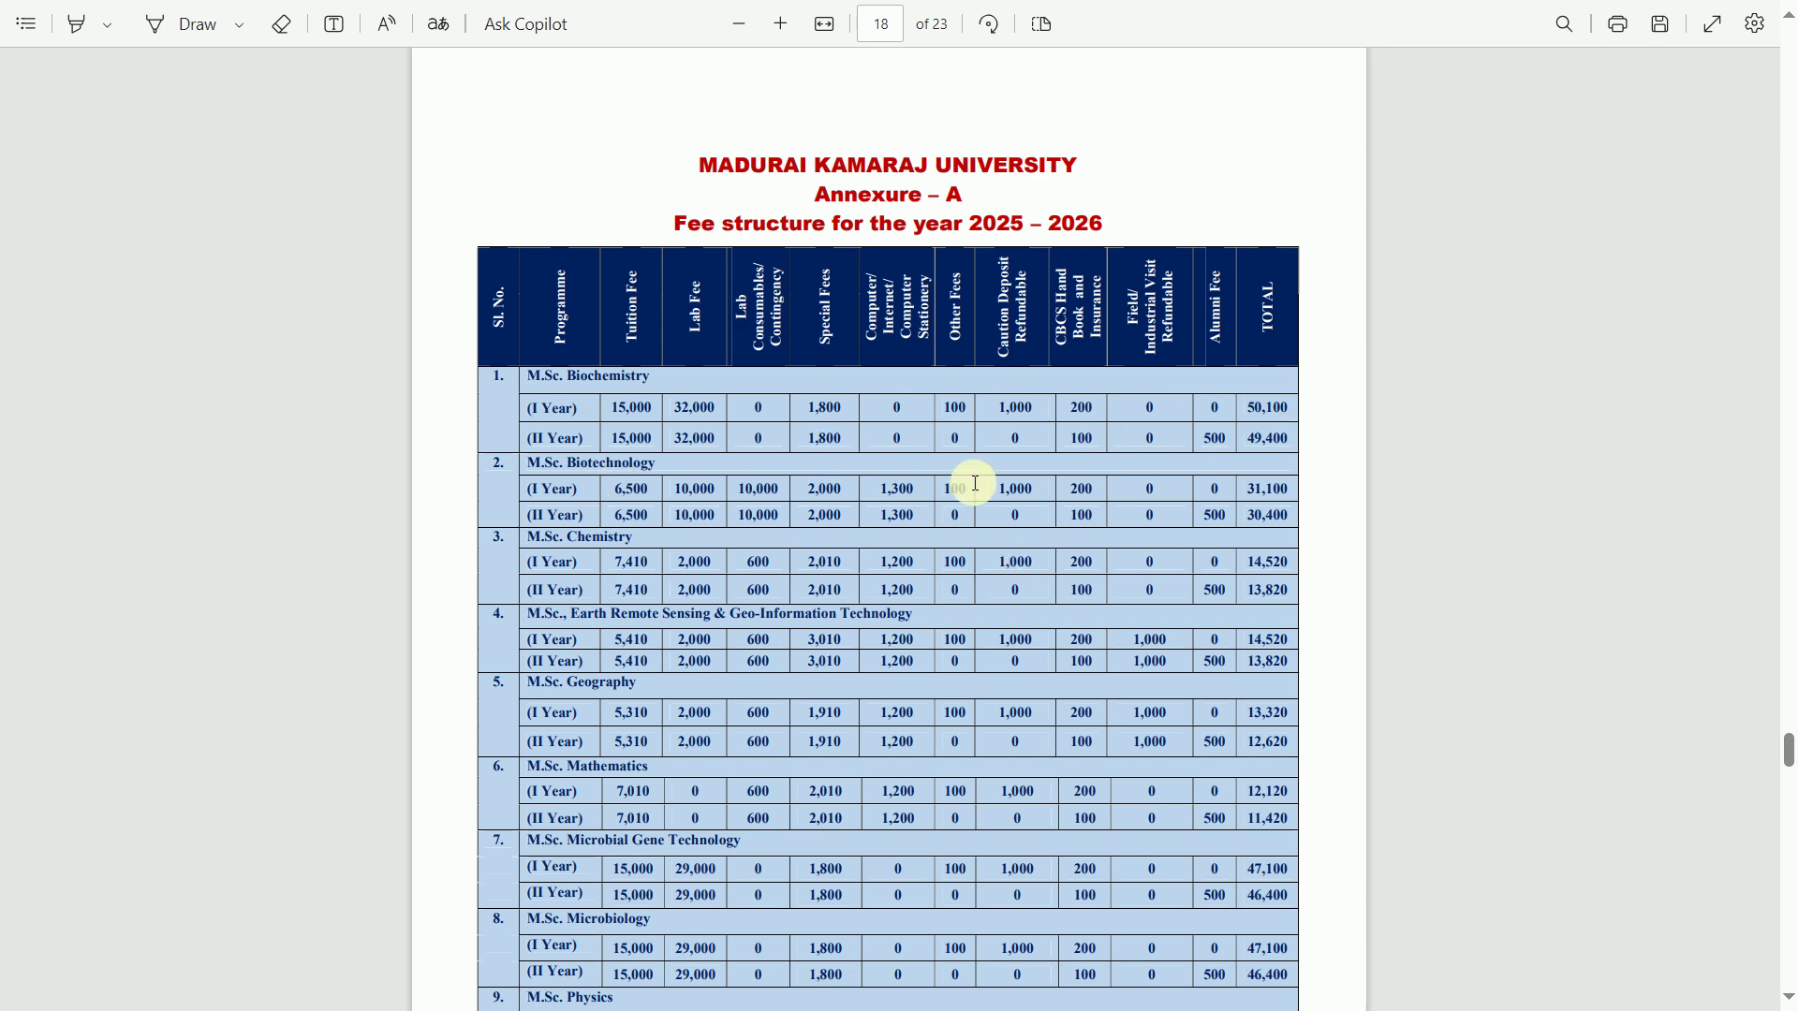
{"action": "scroll", "coordinate": [960, 469], "scroll_direction": "down", "scroll_amount": 8}
{"action": "scroll", "coordinate": [977, 480], "scroll_direction": "down", "scroll_amount": 5}
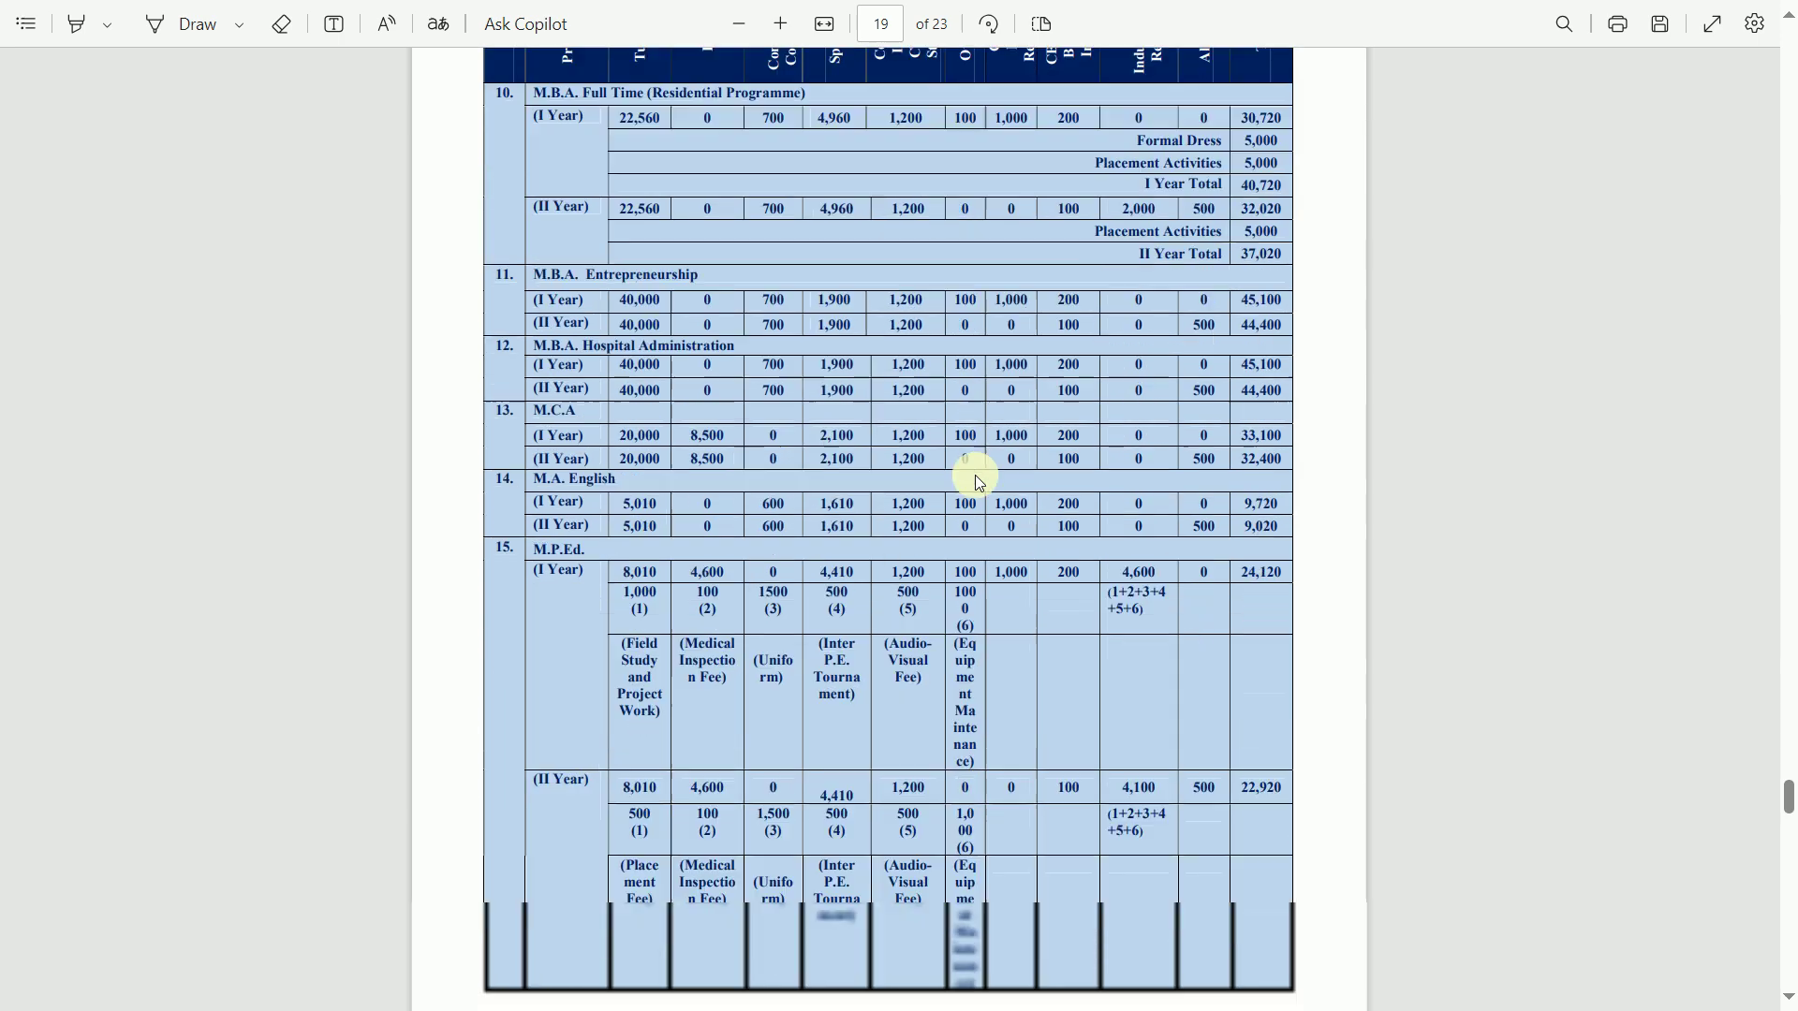
{"action": "scroll", "coordinate": [975, 475], "scroll_direction": "down", "scroll_amount": 12}
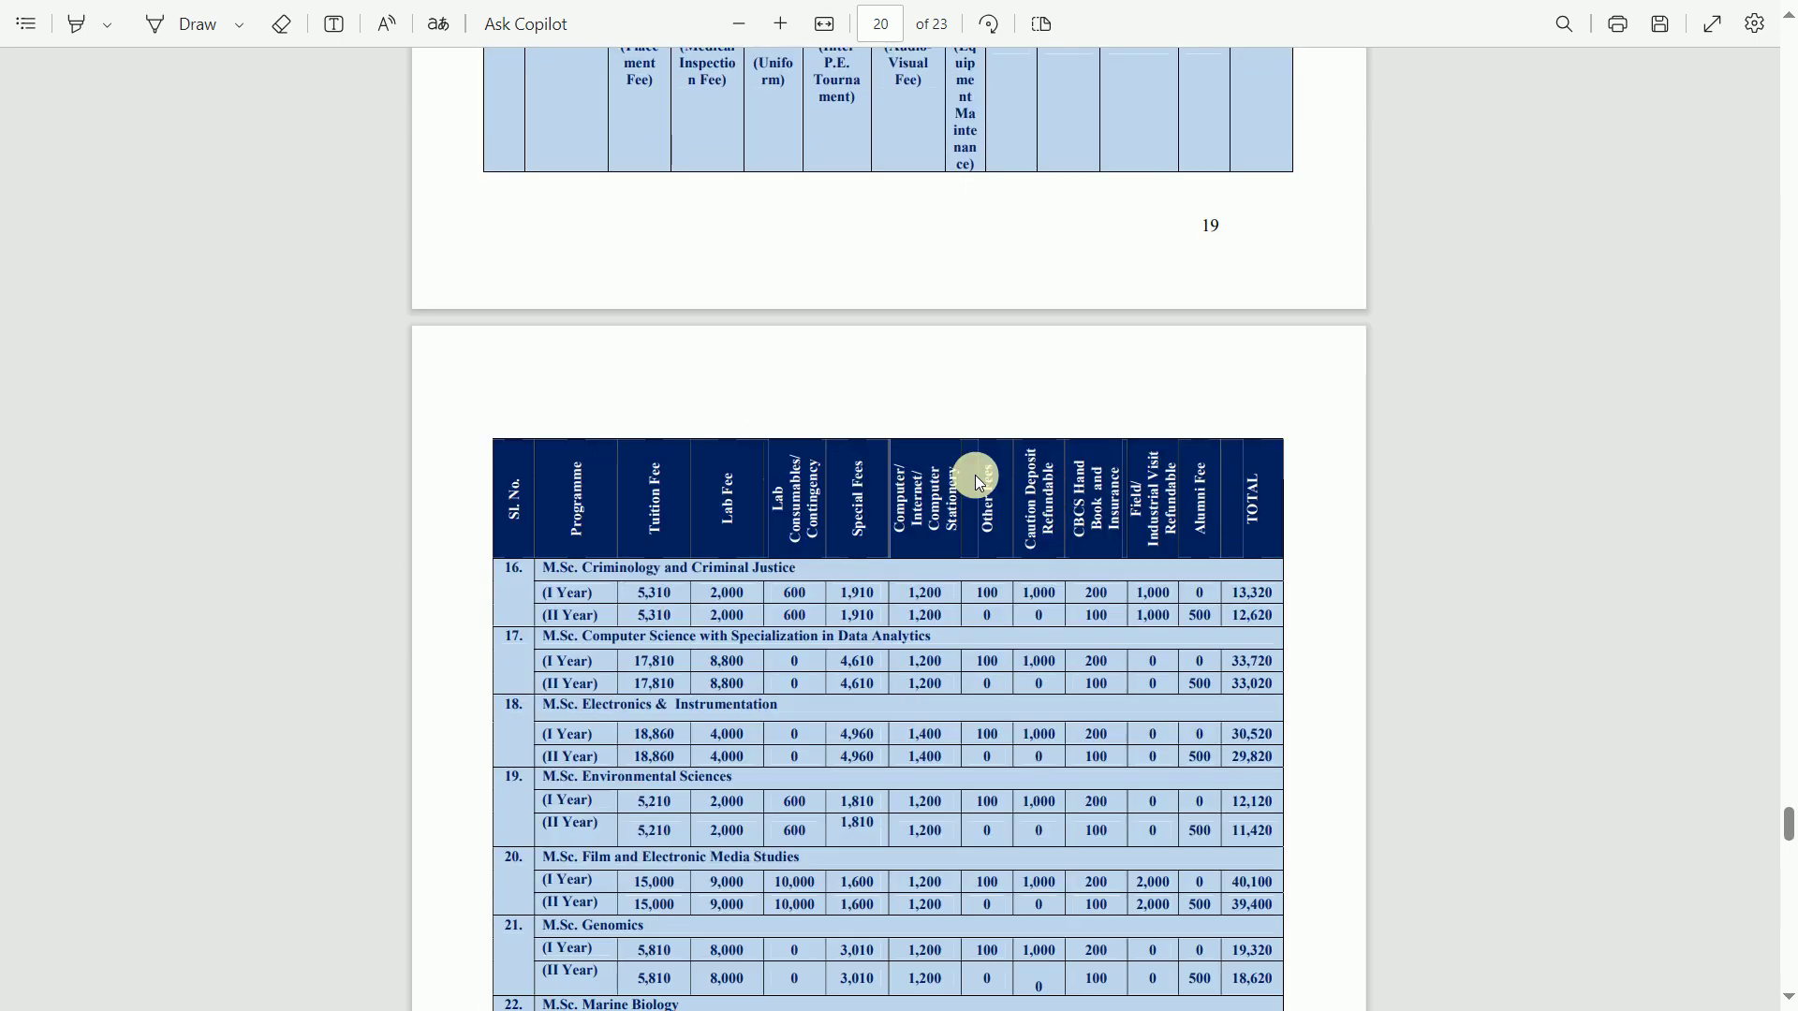
{"action": "scroll", "coordinate": [976, 477], "scroll_direction": "down", "scroll_amount": 8}
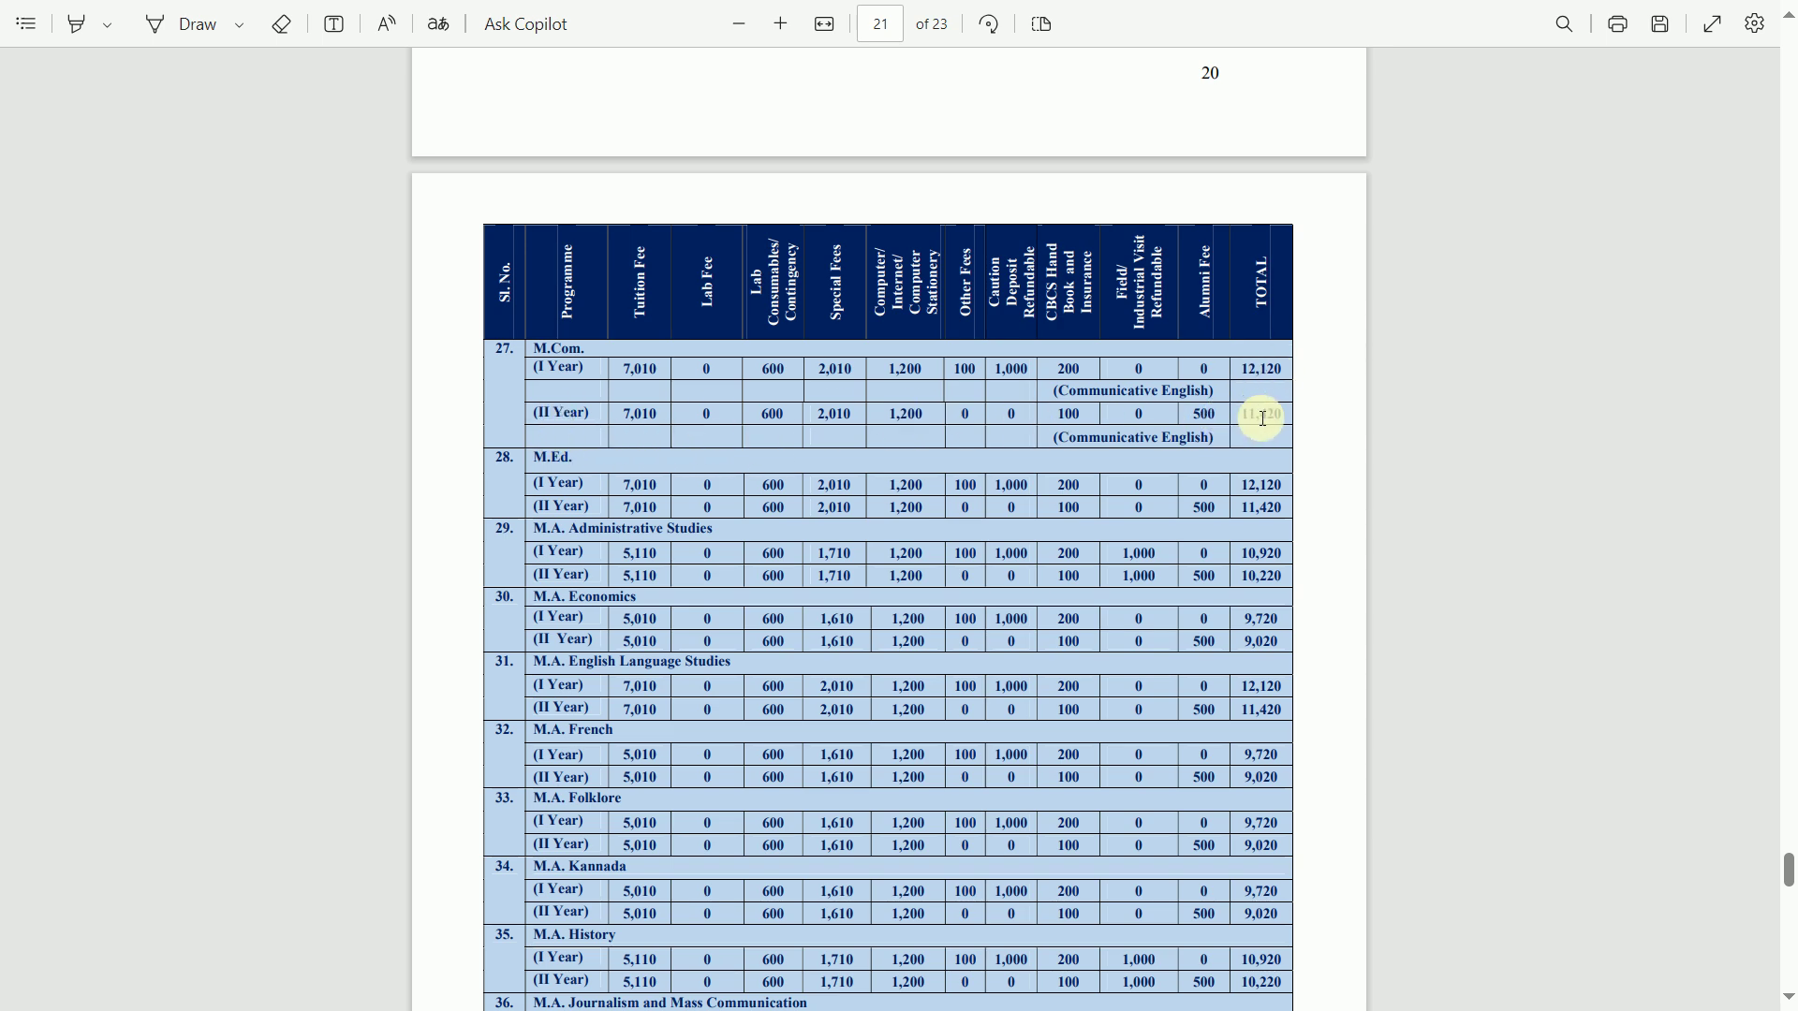
{"action": "scroll", "coordinate": [1263, 422], "scroll_direction": "down", "scroll_amount": 10}
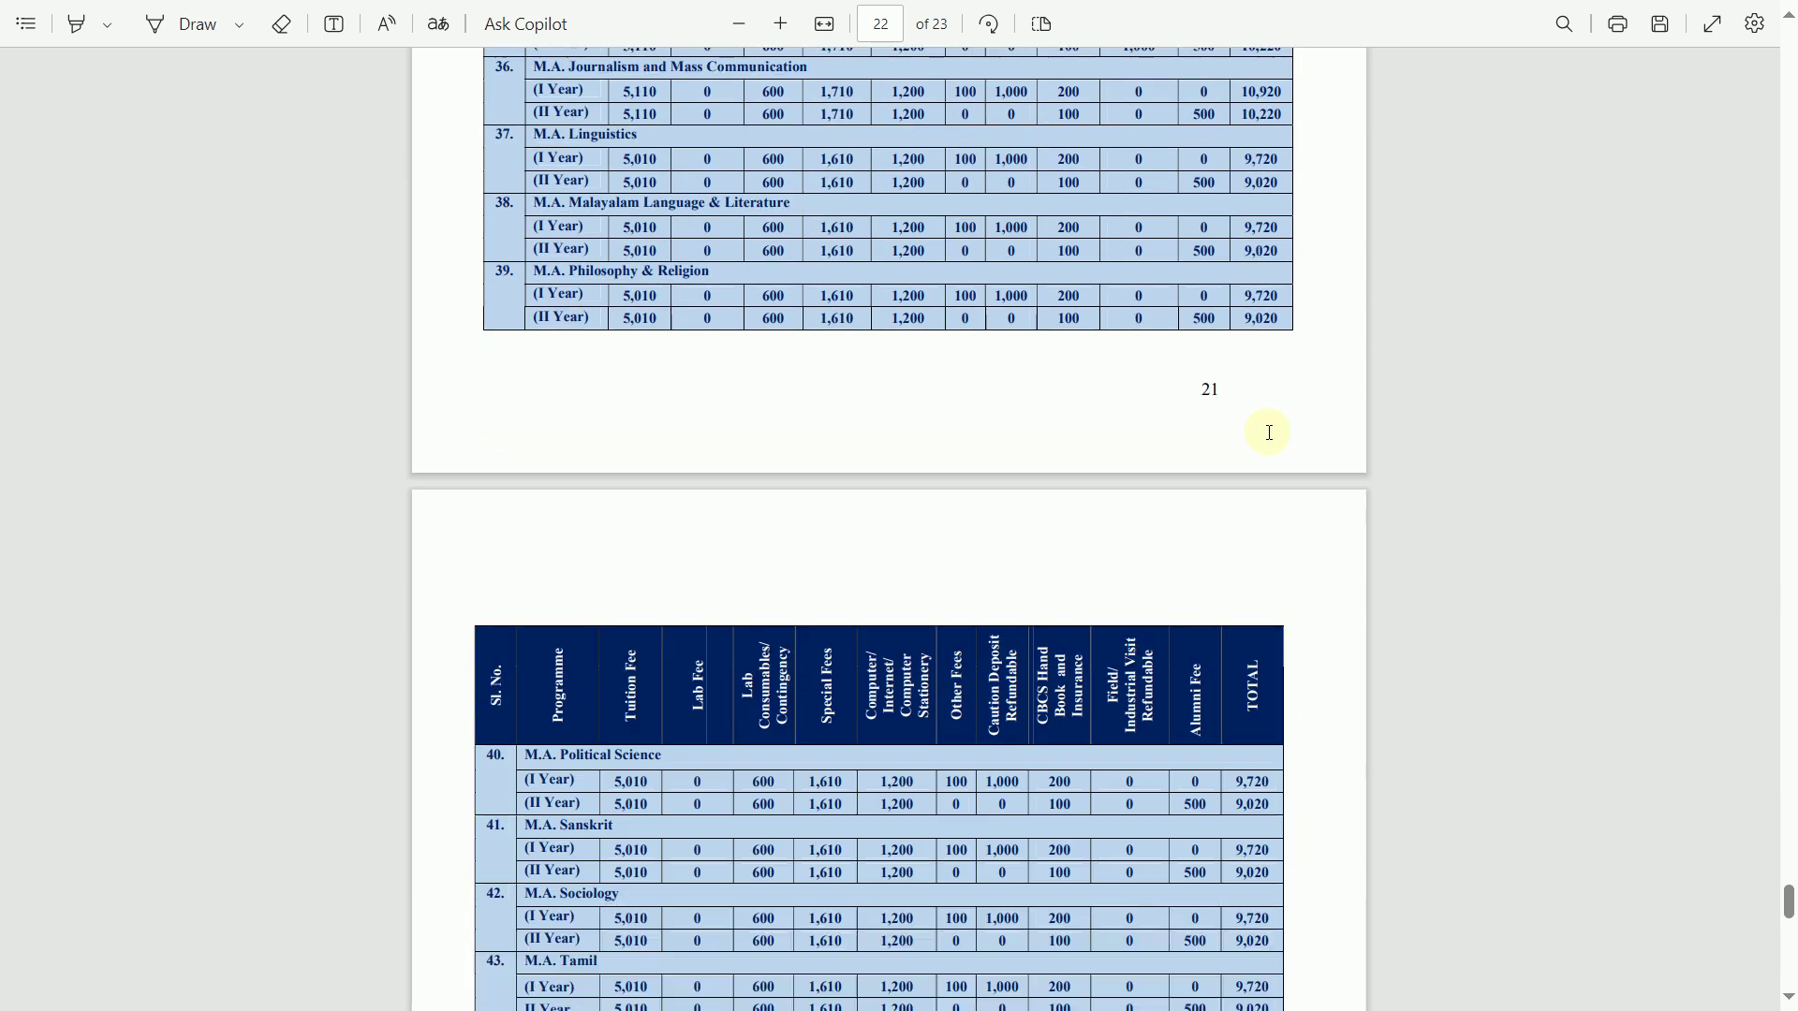
{"action": "scroll", "coordinate": [1269, 432], "scroll_direction": "down", "scroll_amount": 17}
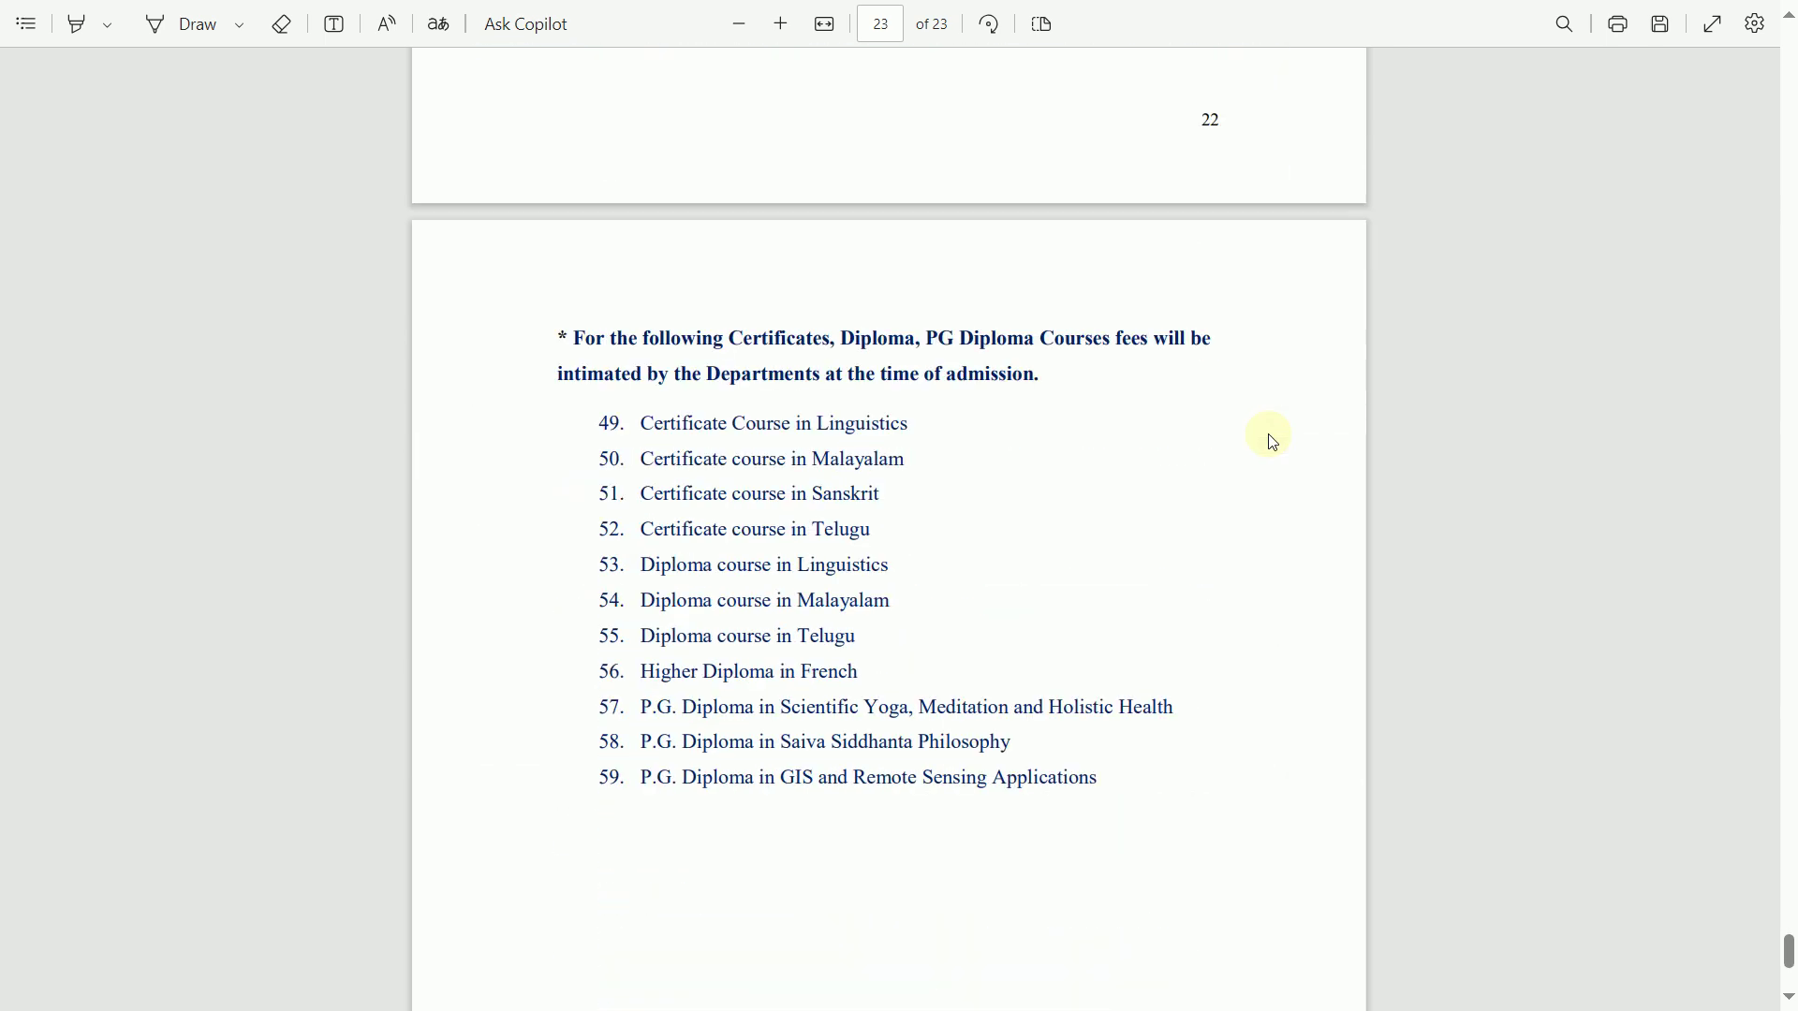
{"action": "scroll", "coordinate": [1244, 462], "scroll_direction": "down", "scroll_amount": 5}
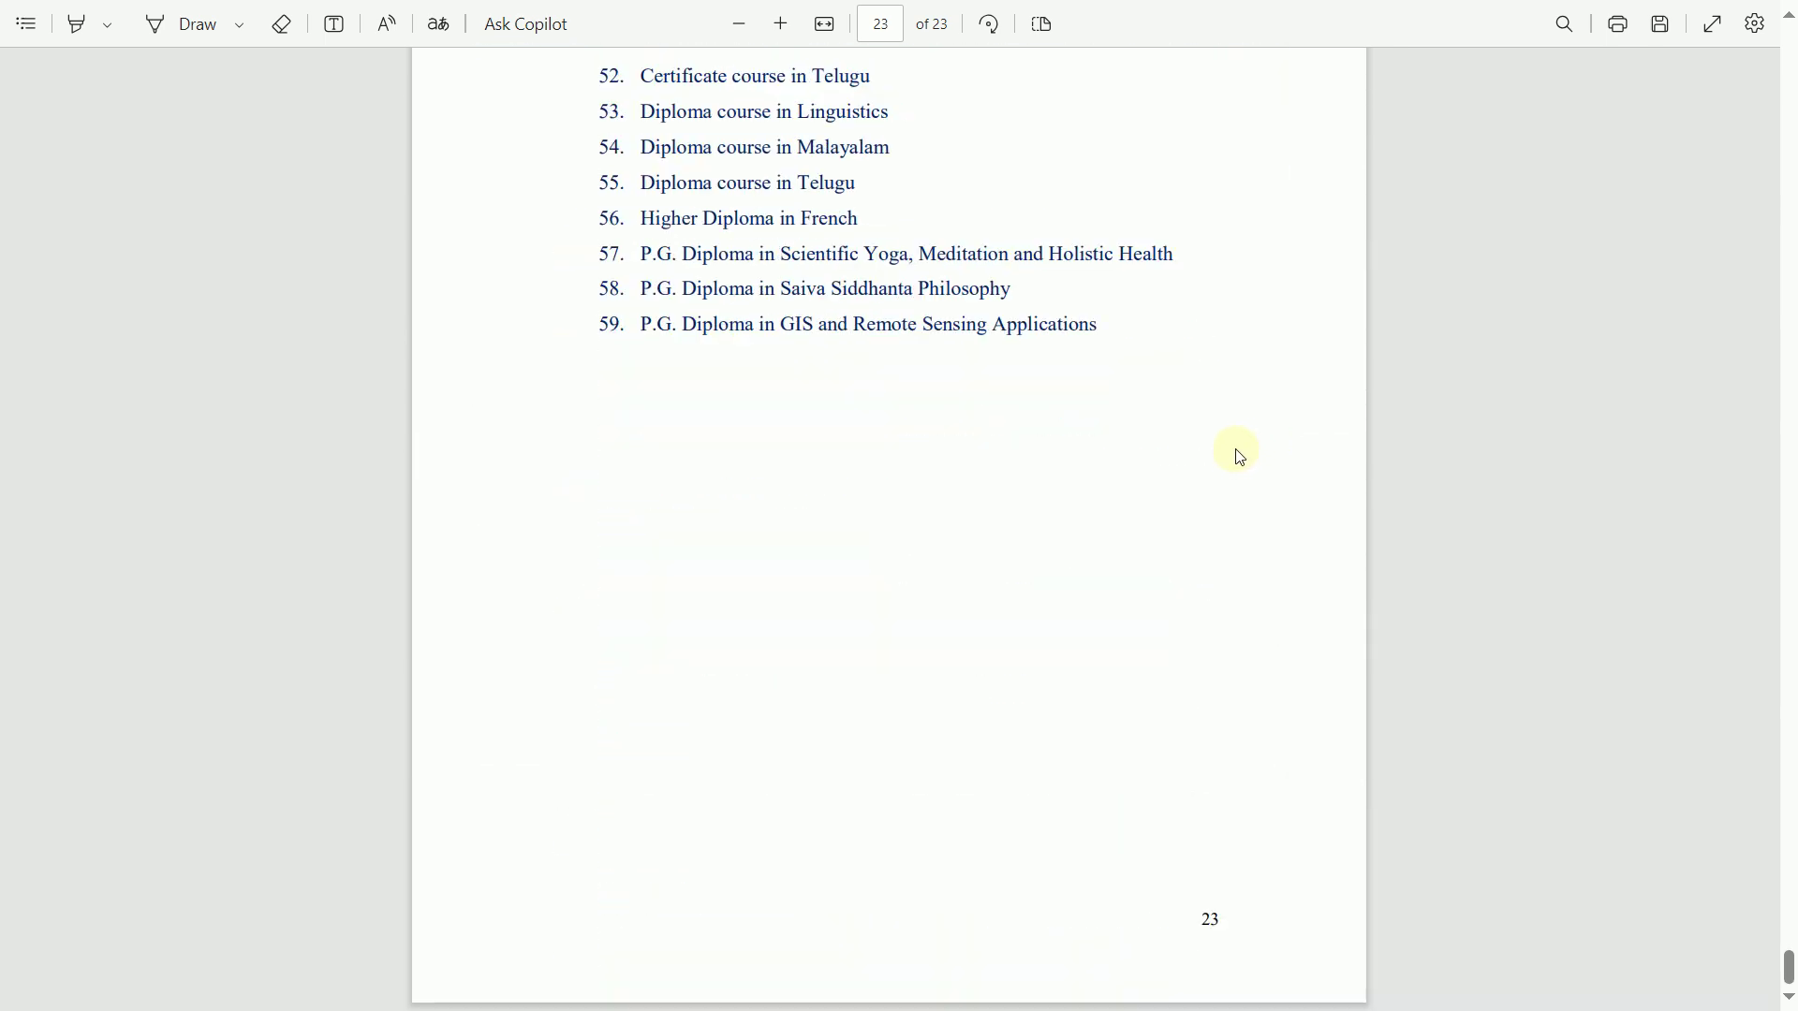
- Switch to the Madurai Kamaraj University admission portal and start an application
{"action": "key", "text": "alt+Tab"}
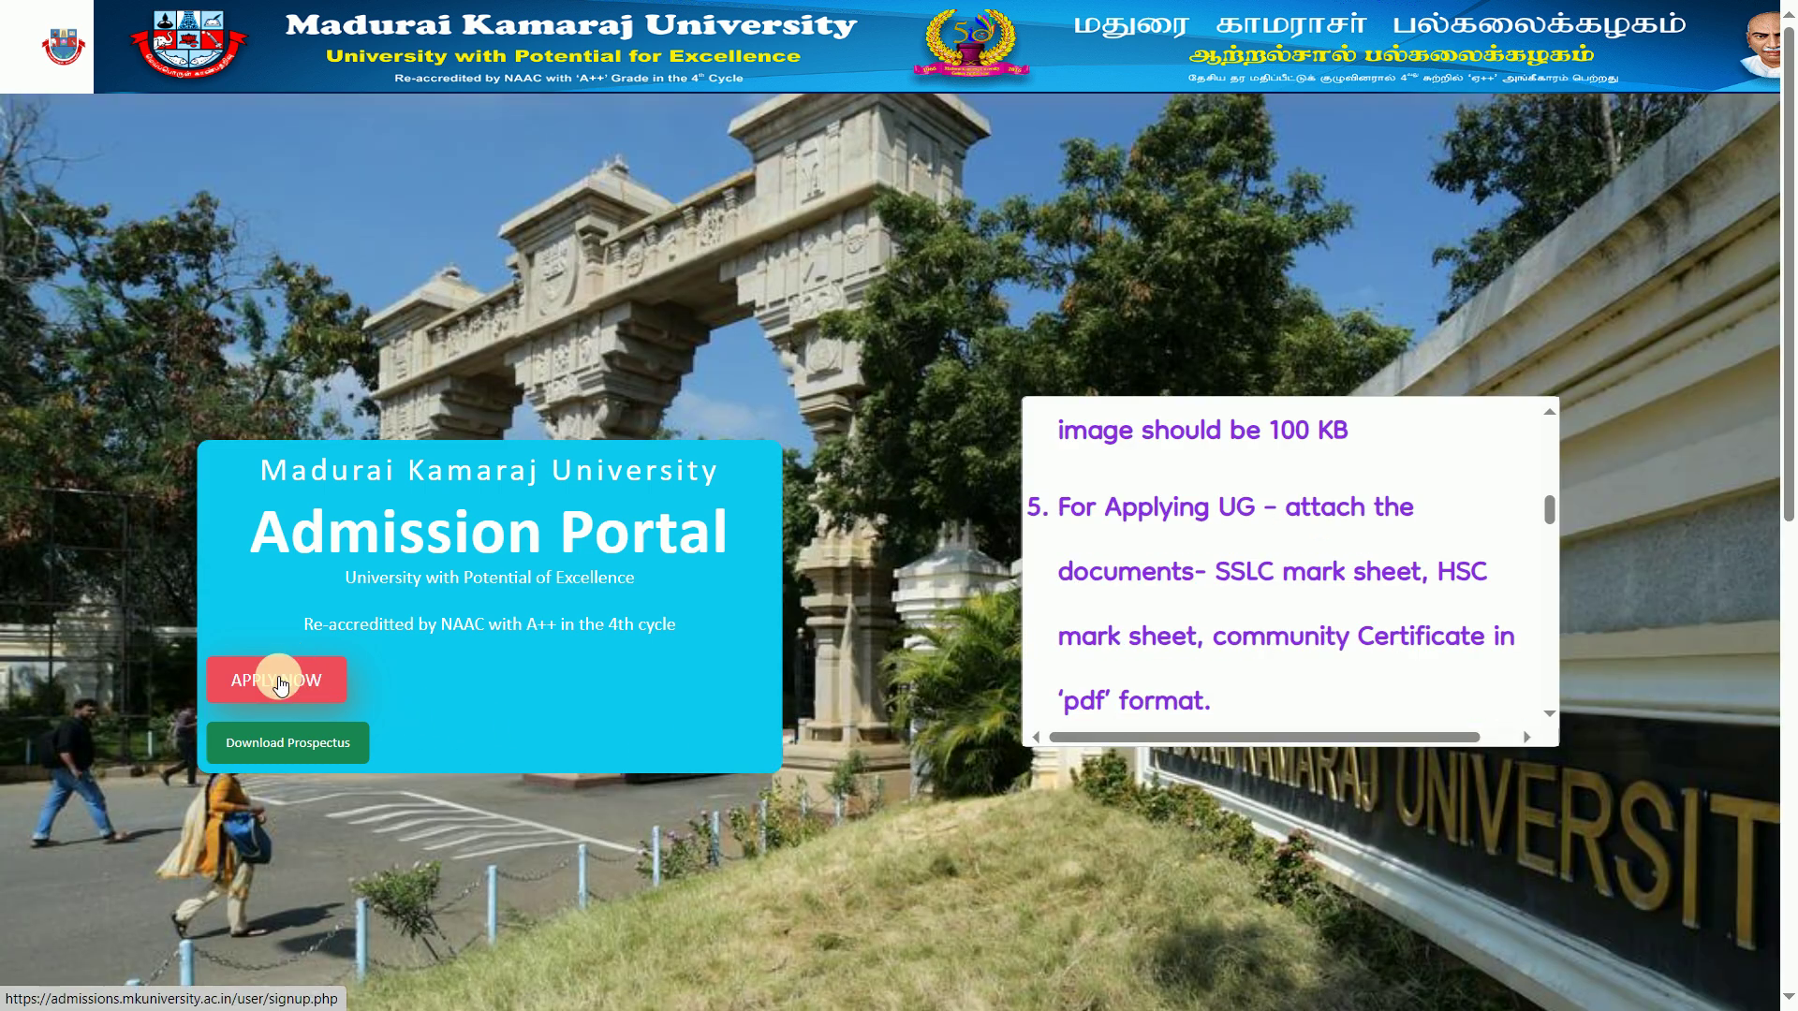
{"action": "left_click", "coordinate": [278, 681]}
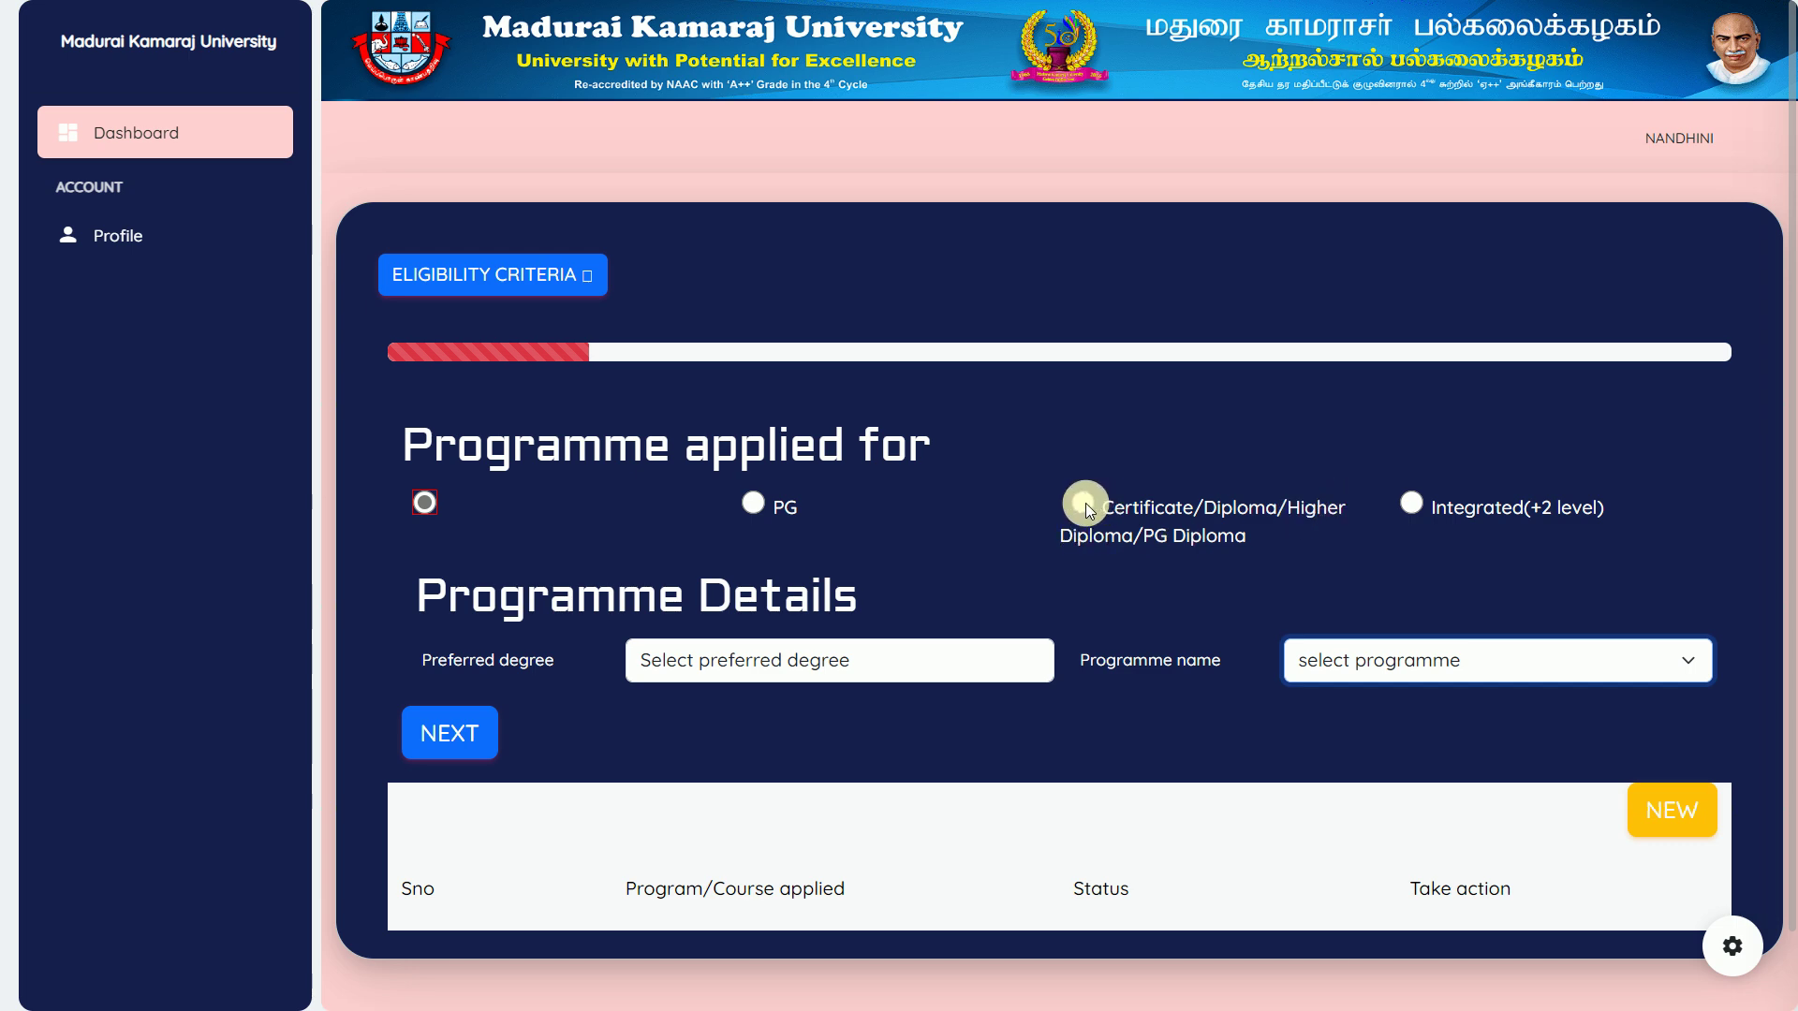
- Choose PG, M.A. and Women's Studies, proceed to the personal details form, and reload the page to reset the application
{"action": "left_click", "coordinate": [752, 502]}
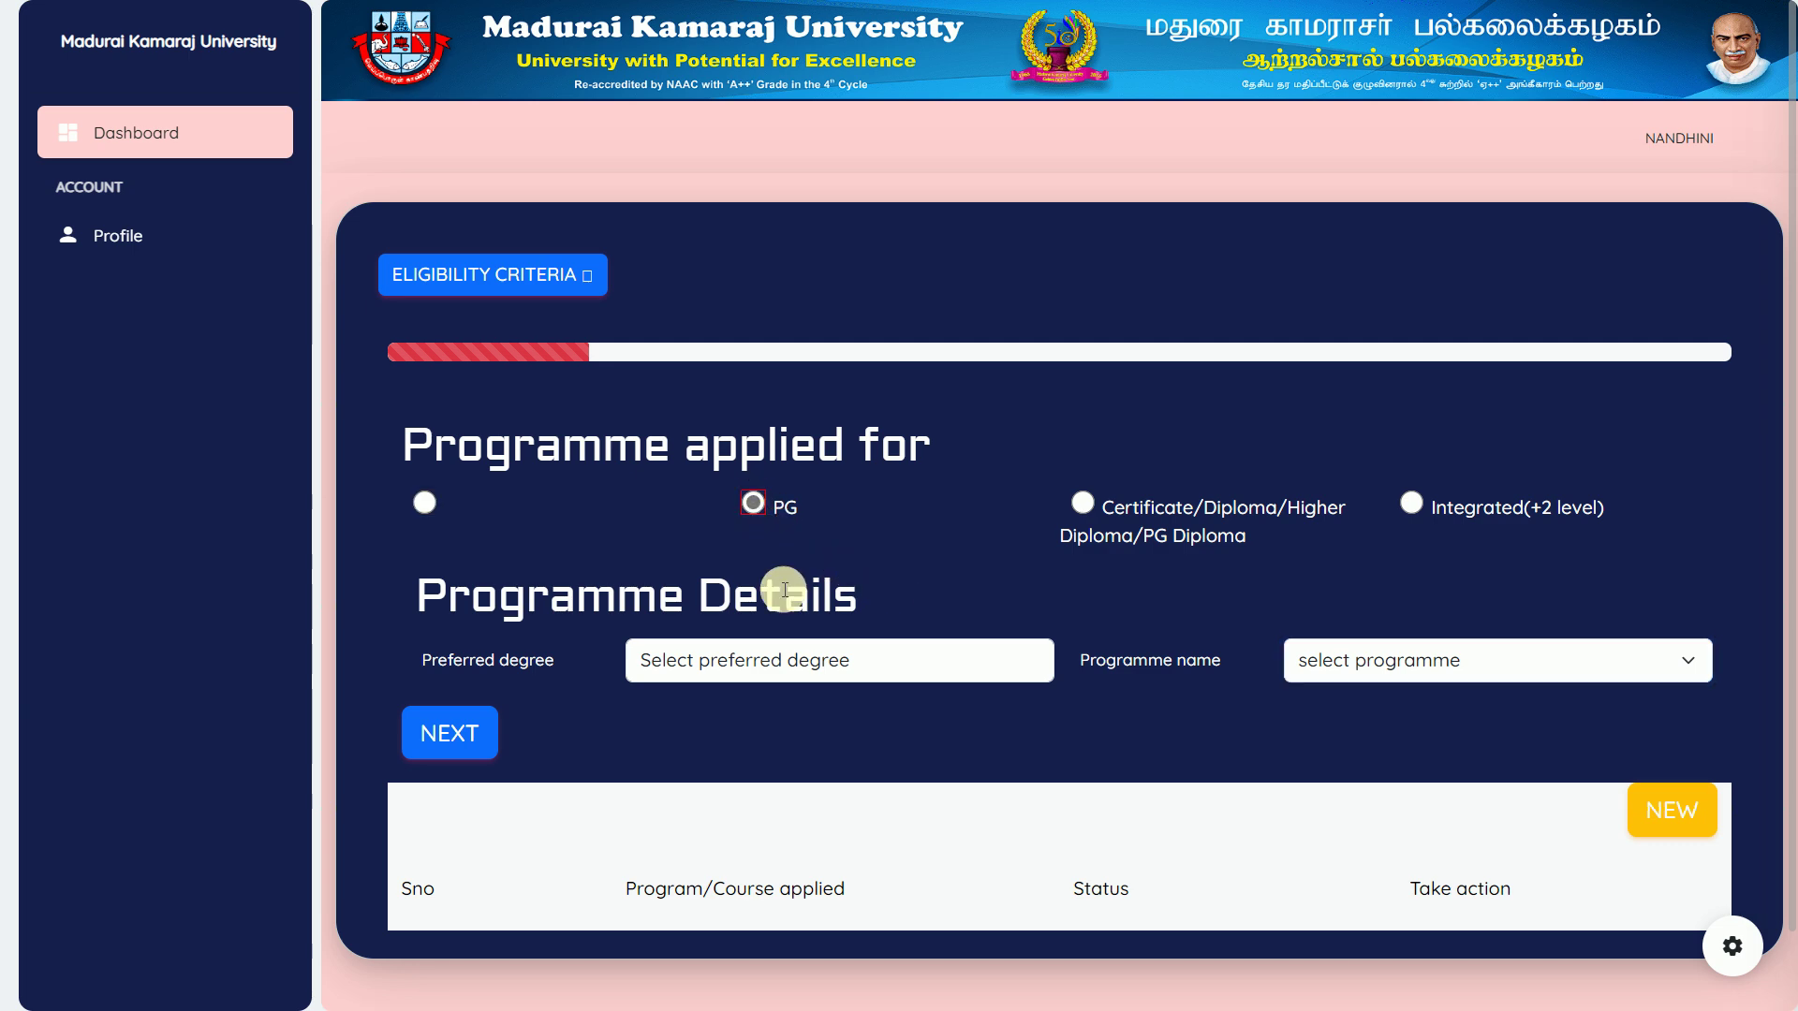
{"action": "left_click", "coordinate": [774, 664]}
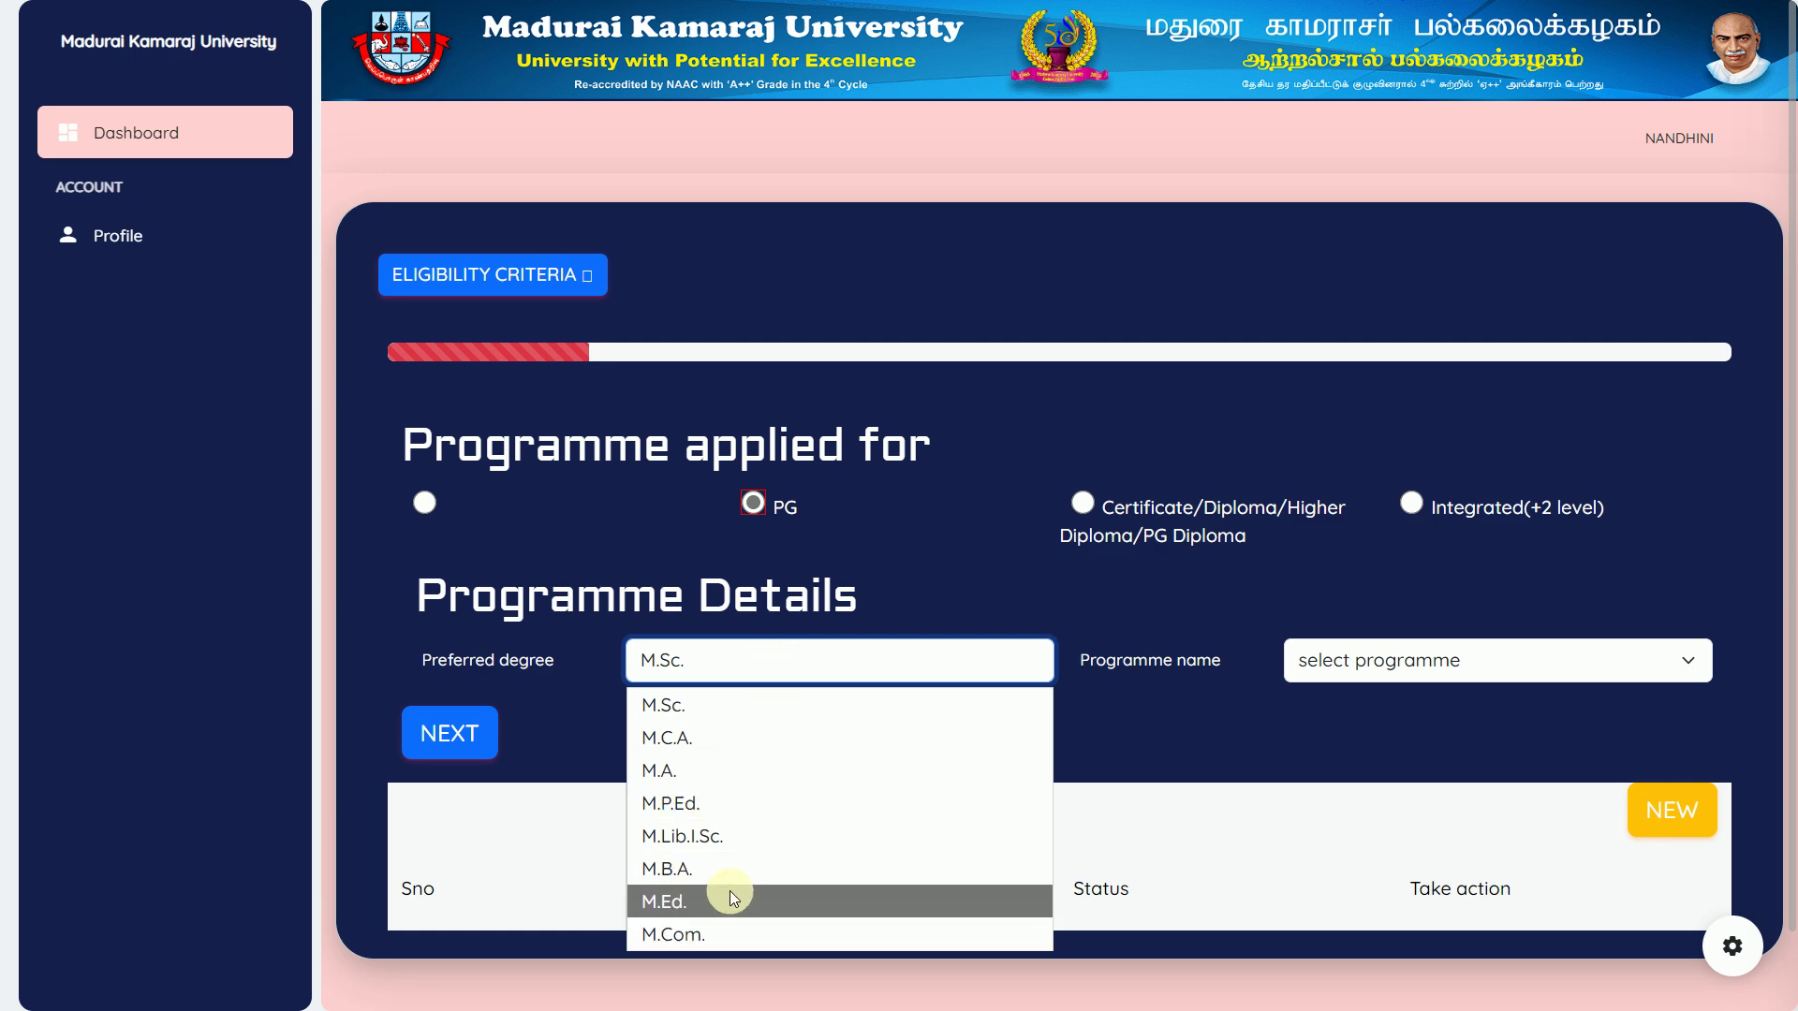
{"action": "left_click", "coordinate": [689, 772]}
{"action": "left_click", "coordinate": [1495, 677]}
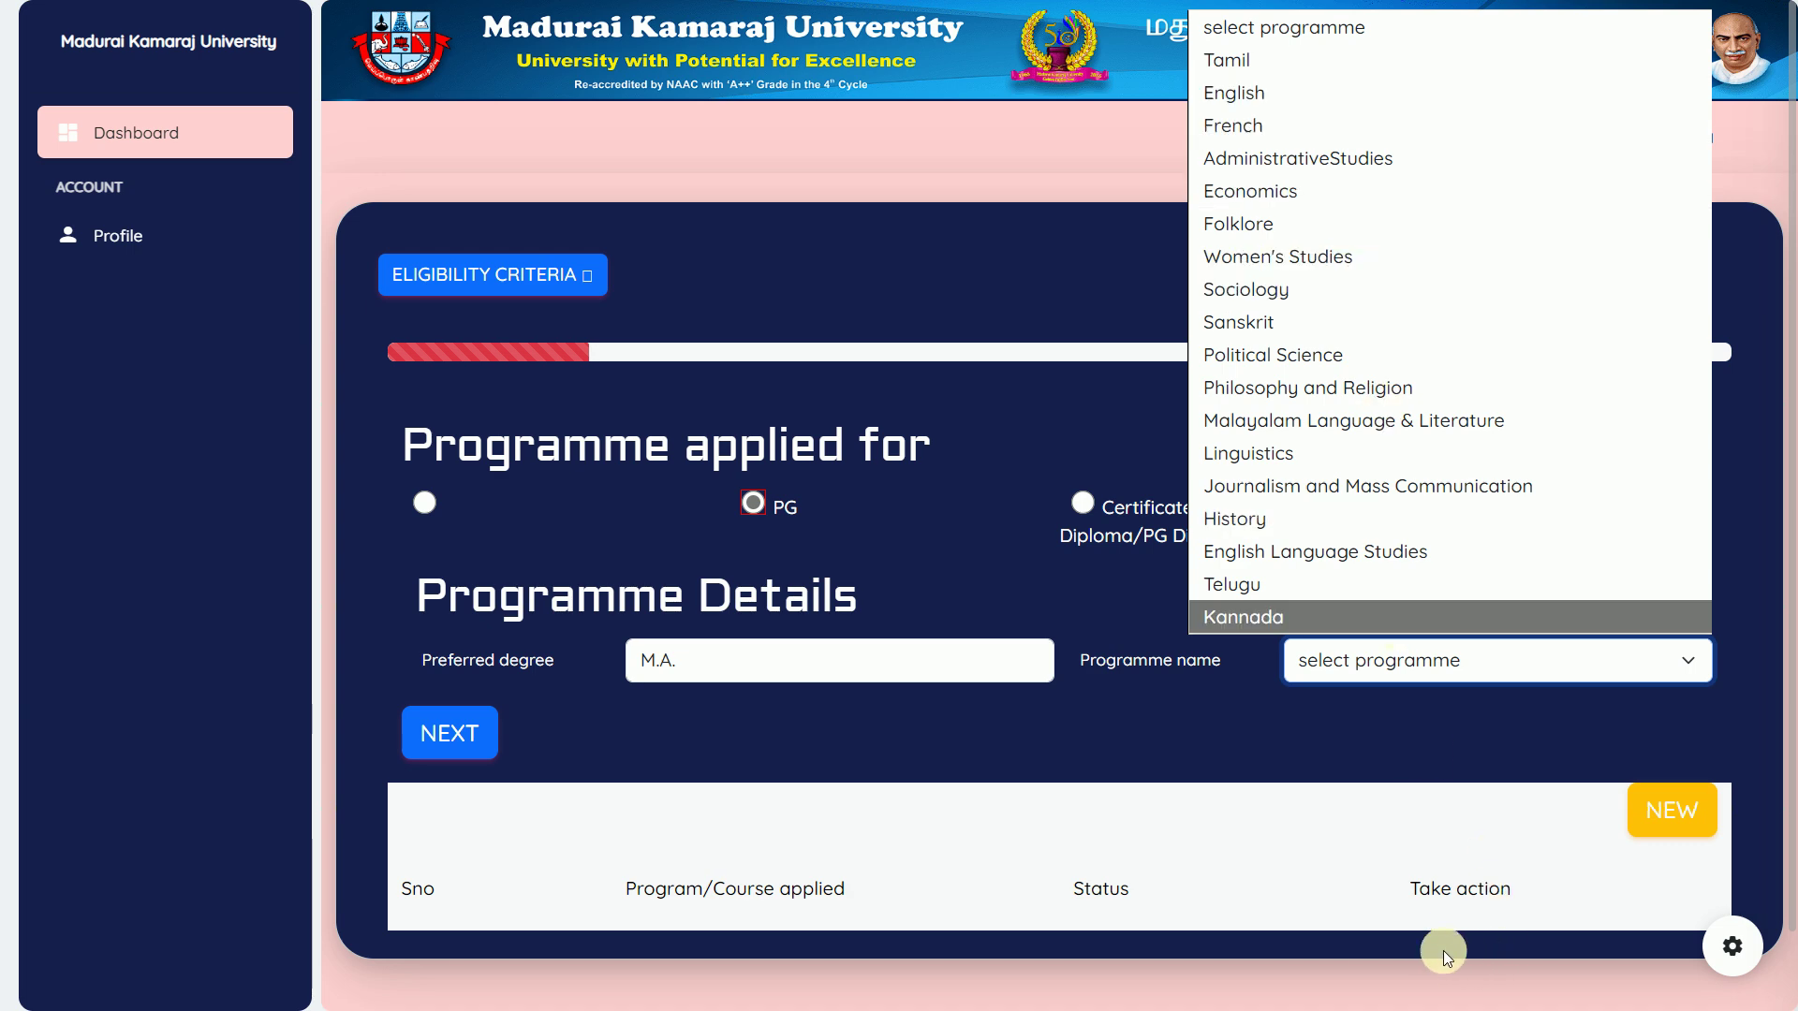
{"action": "scroll", "coordinate": [1424, 939], "scroll_direction": "down", "scroll_amount": 1}
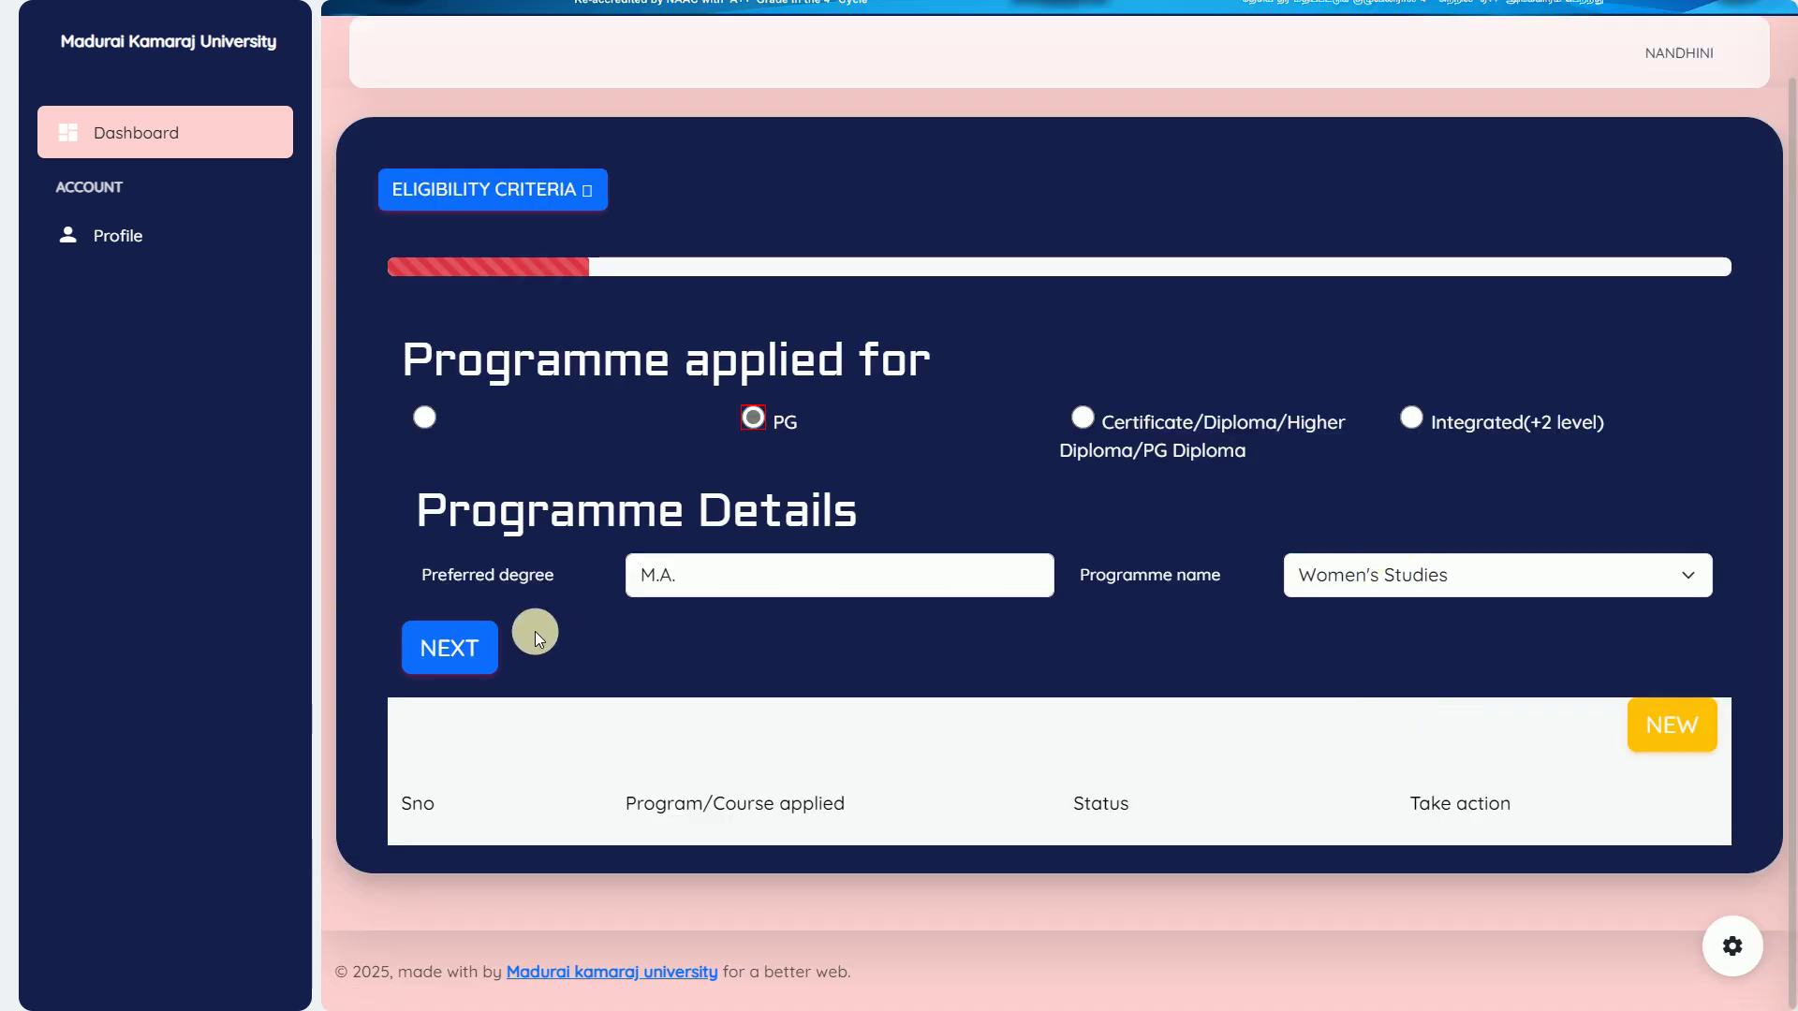
{"action": "left_click", "coordinate": [466, 648]}
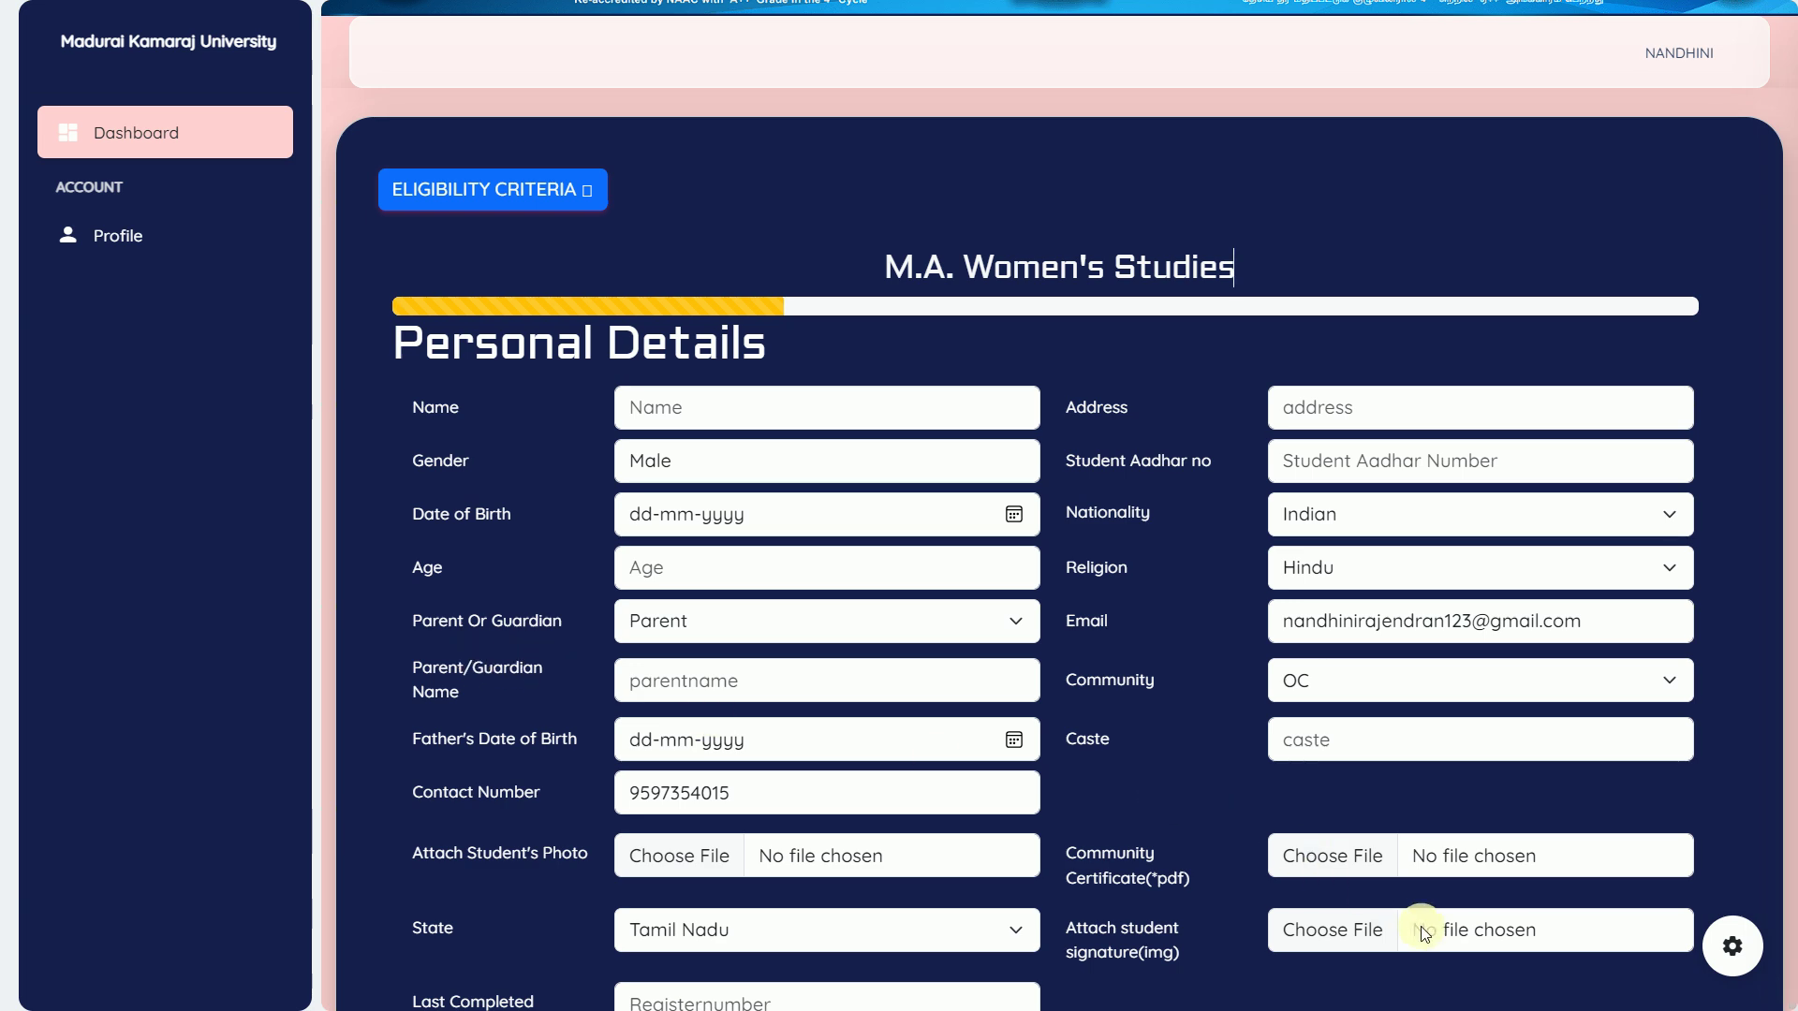
{"action": "key", "text": "F5"}
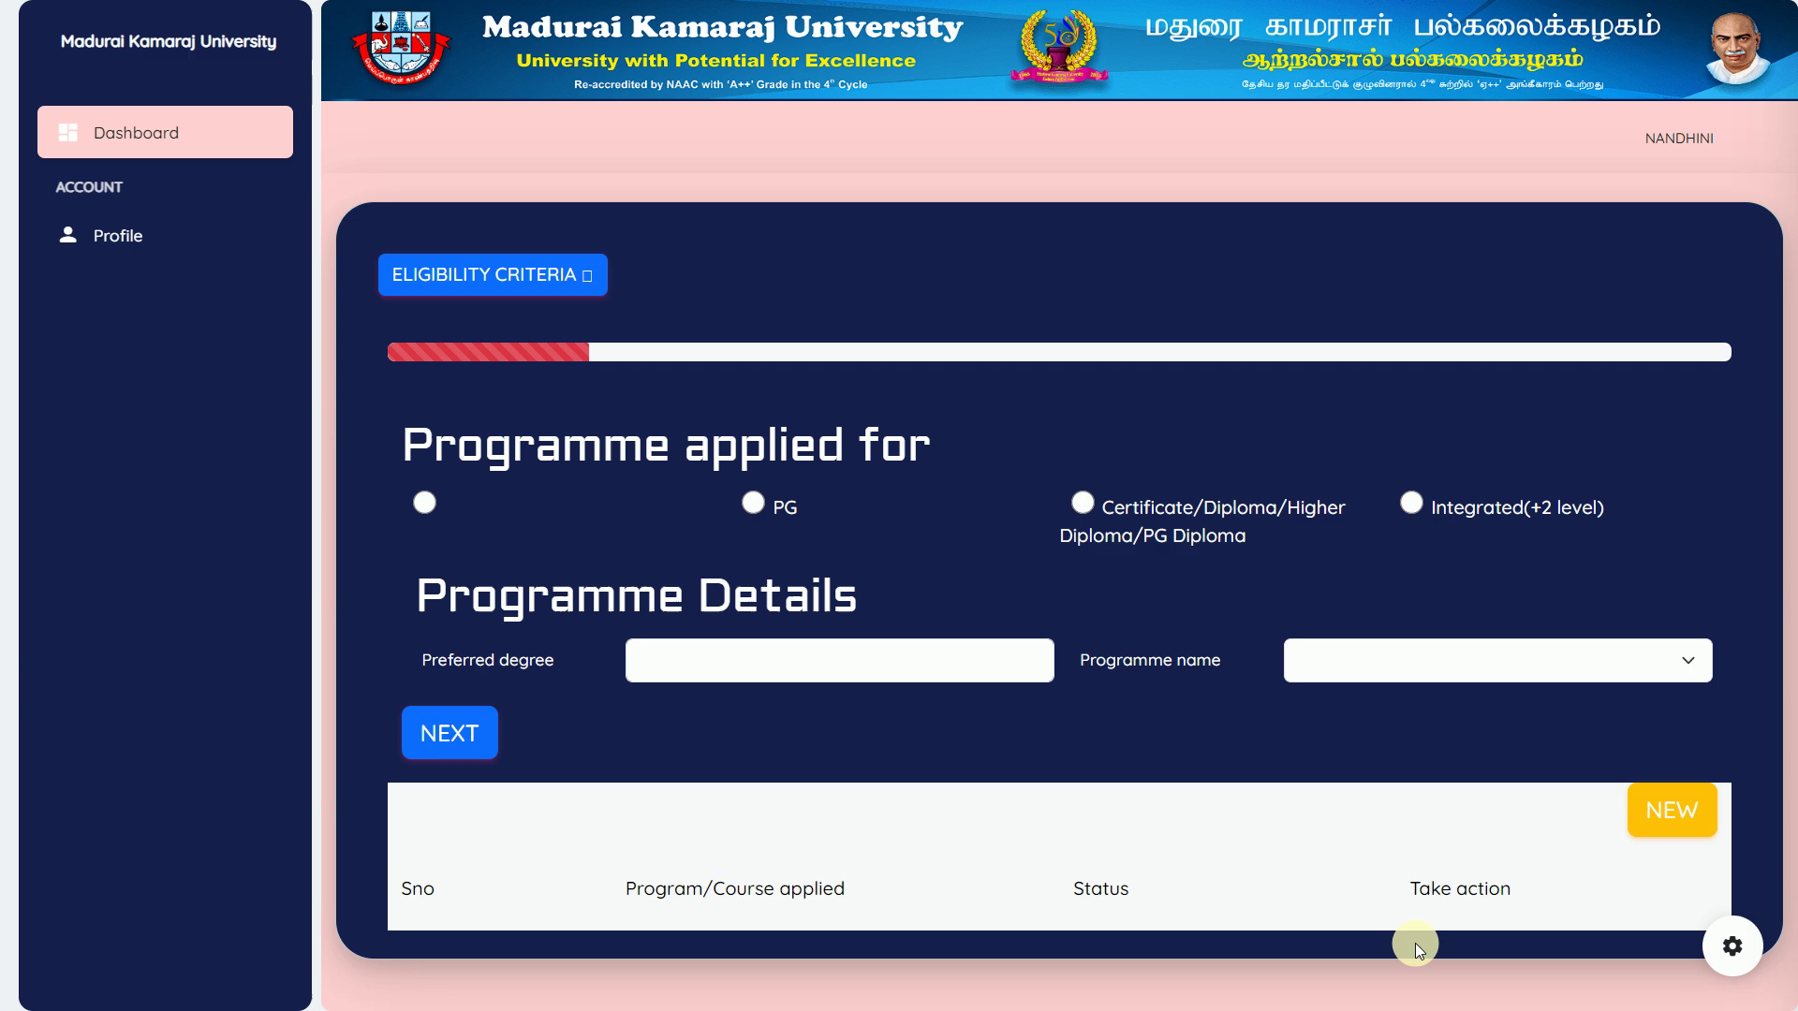